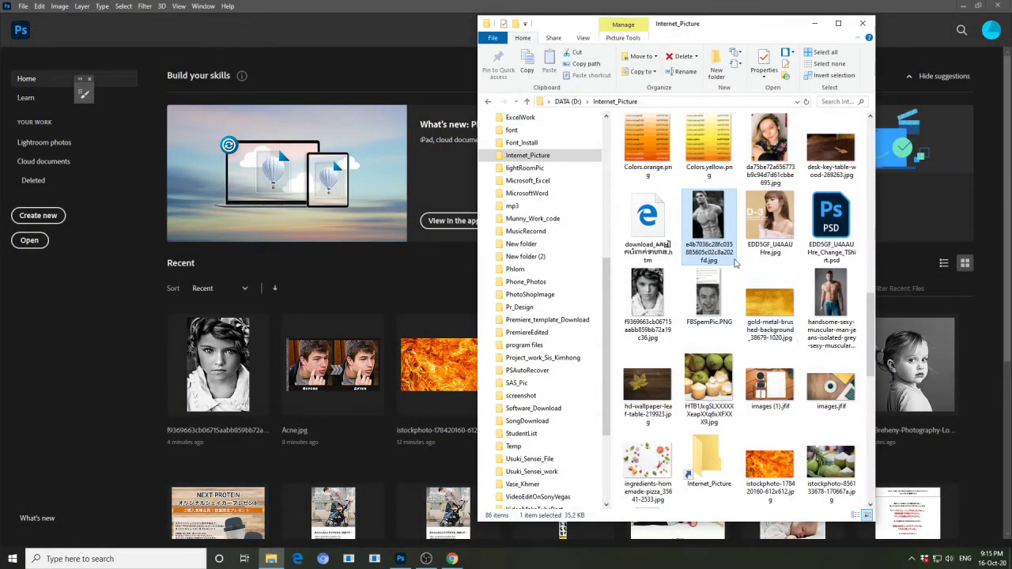
- Open the black-and-white JPG from the Internet_Picture folder as a Photoshop document
drag(708, 226, 150, 32)
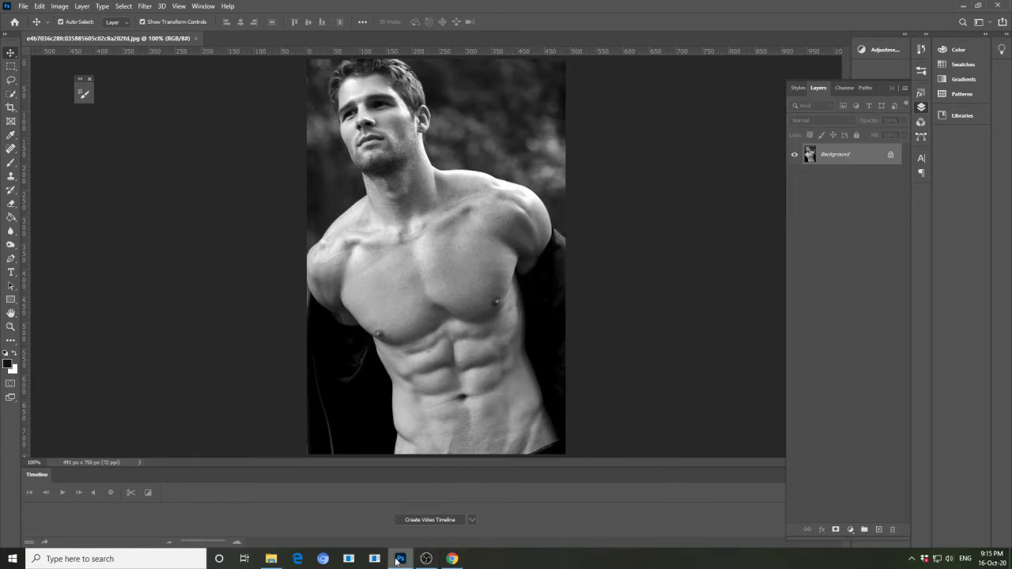
- Open the reference photo of the man in jeans as a second Photoshop document
click(272, 560)
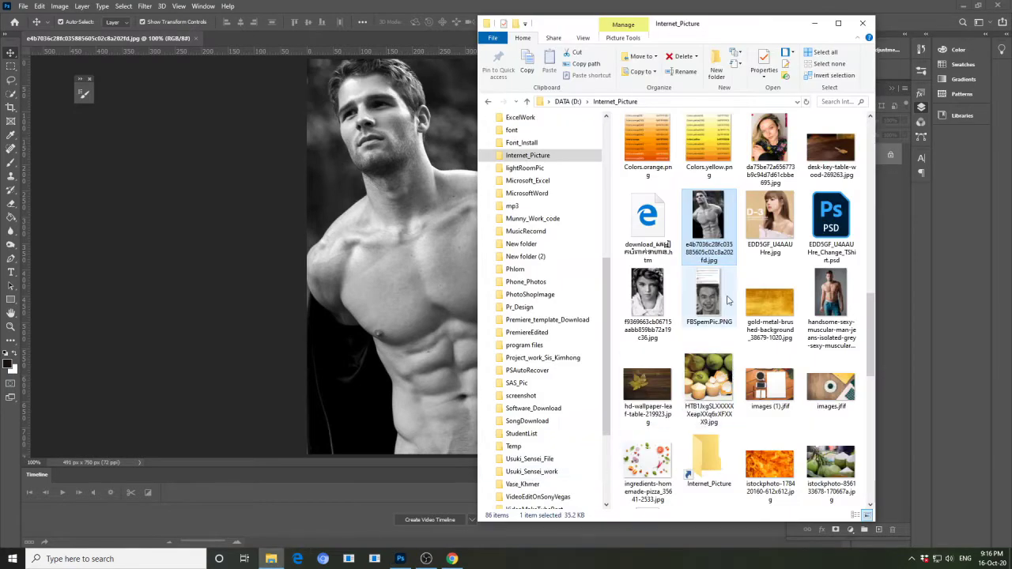
click(830, 305)
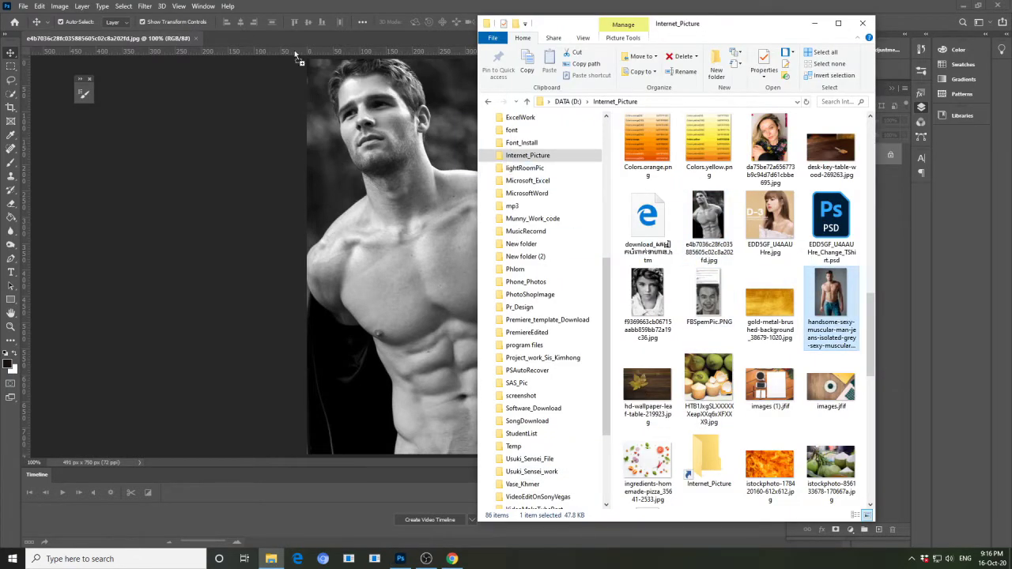
drag(830, 305, 288, 35)
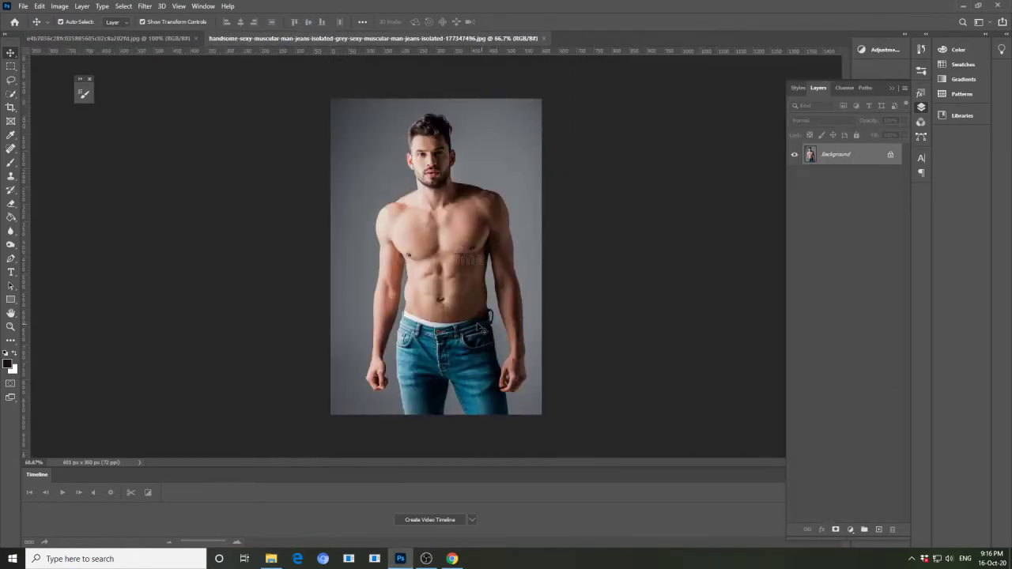
- Sample his chest skin tone as the foreground colour and return to the black-and-white photo
click(11, 134)
click(7, 363)
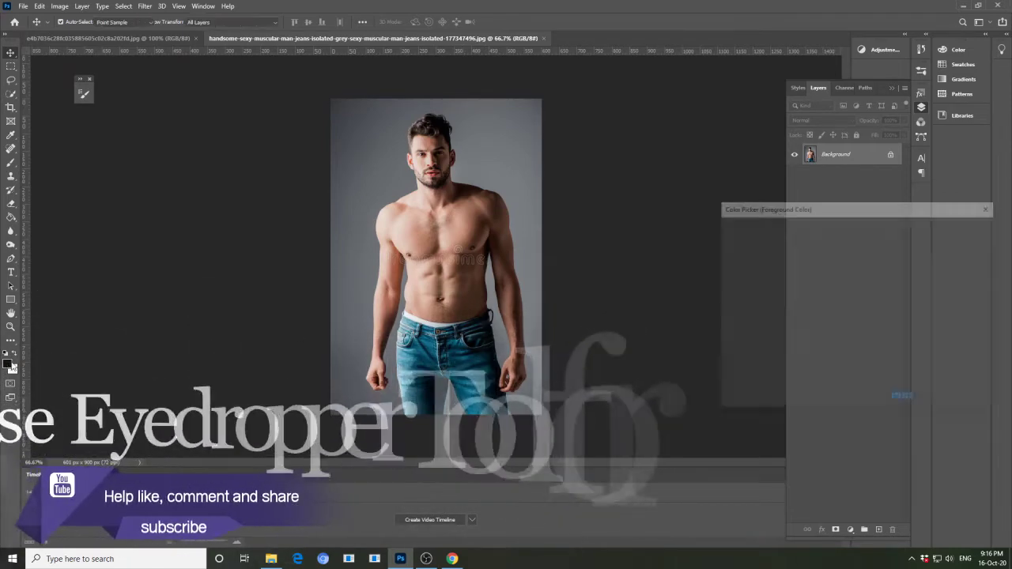
click(412, 229)
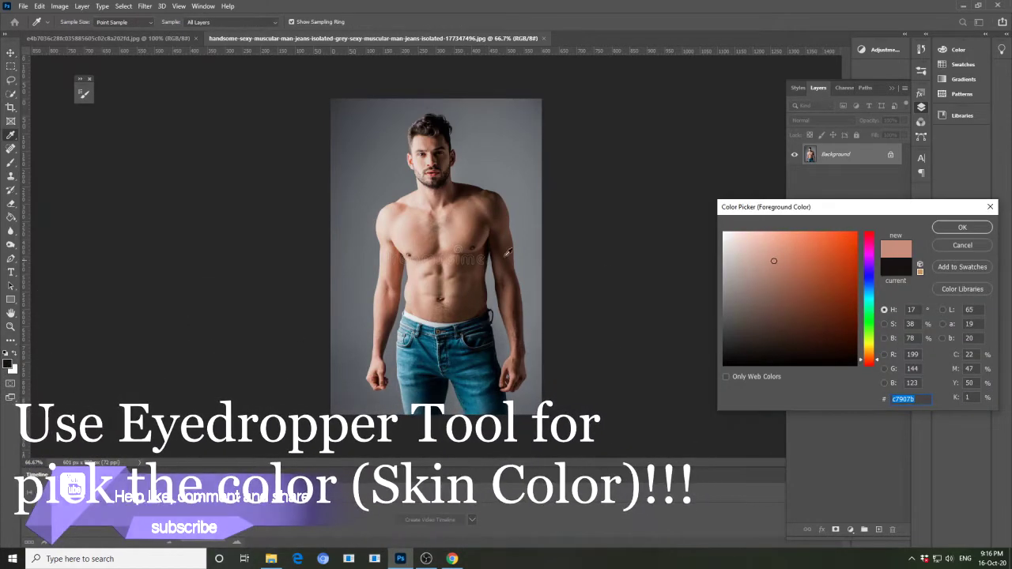
click(410, 221)
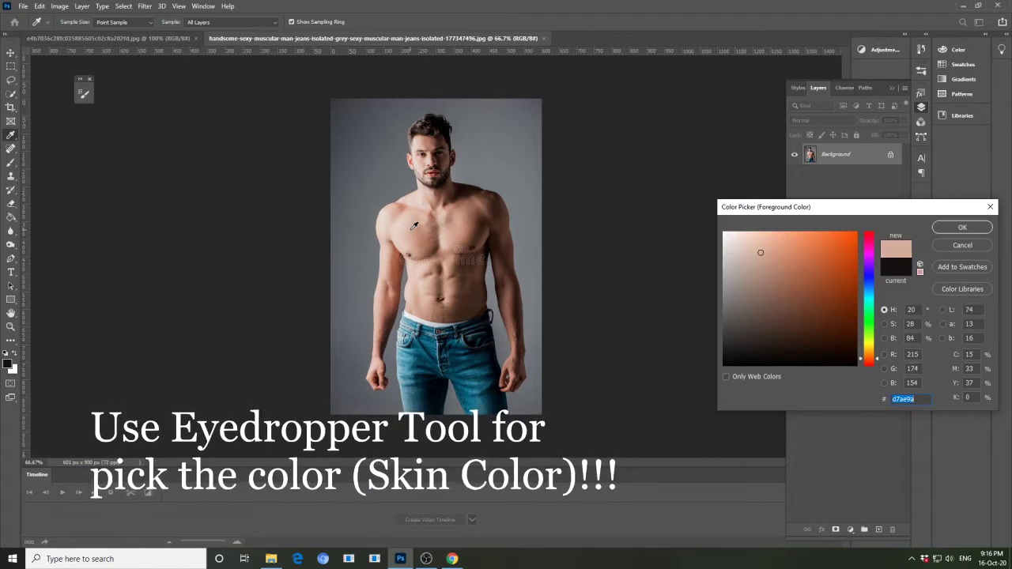
click(453, 228)
click(960, 228)
key(v)
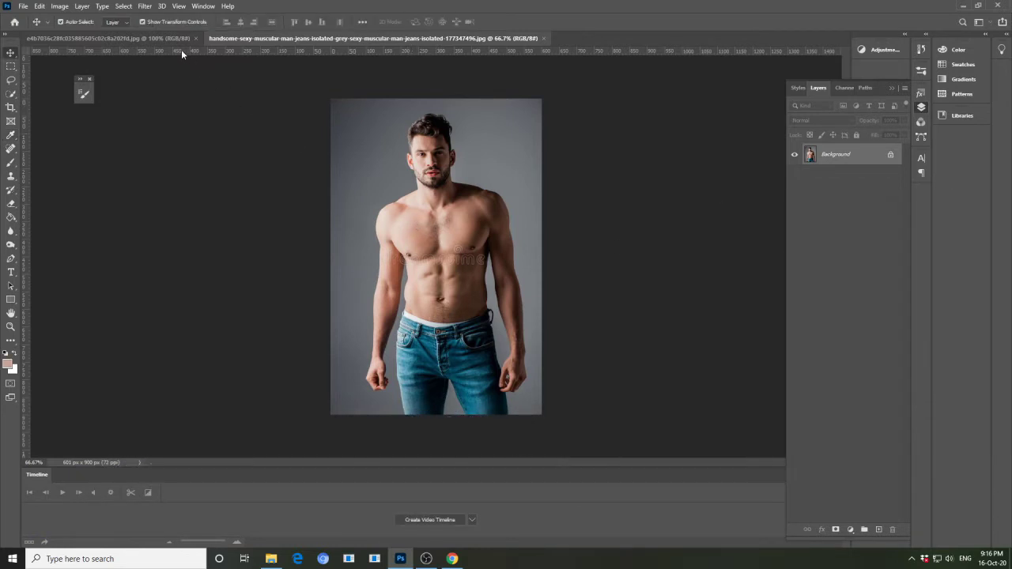
click(111, 38)
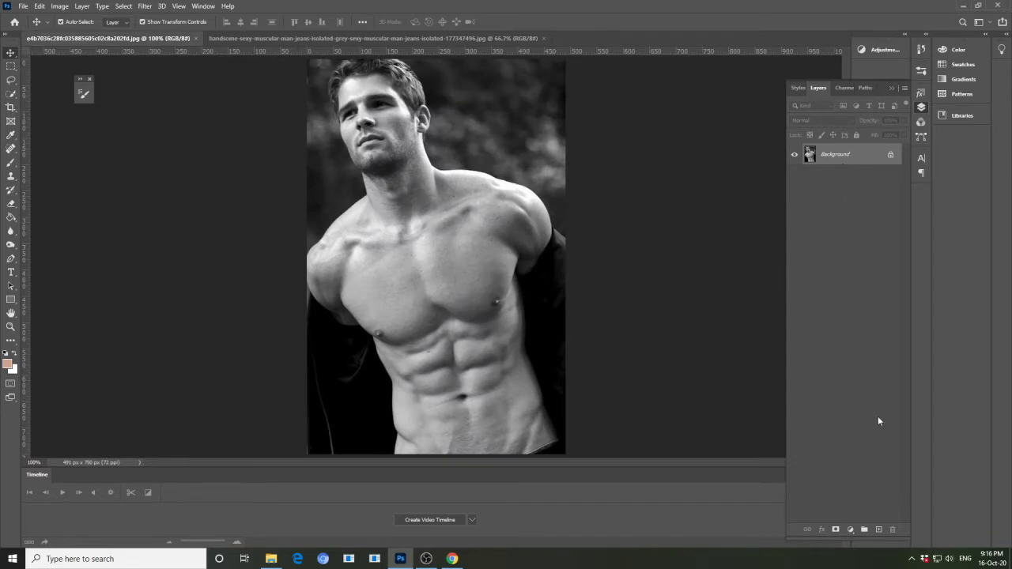
- Add a Solid Color fill layer, Color Fill 1, in the sampled skin tone
click(851, 529)
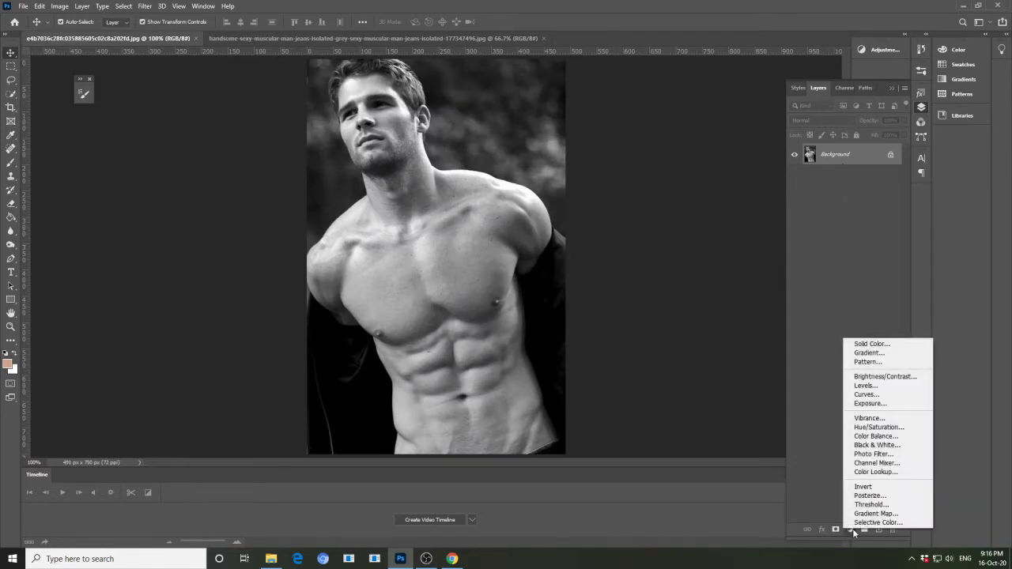
click(879, 345)
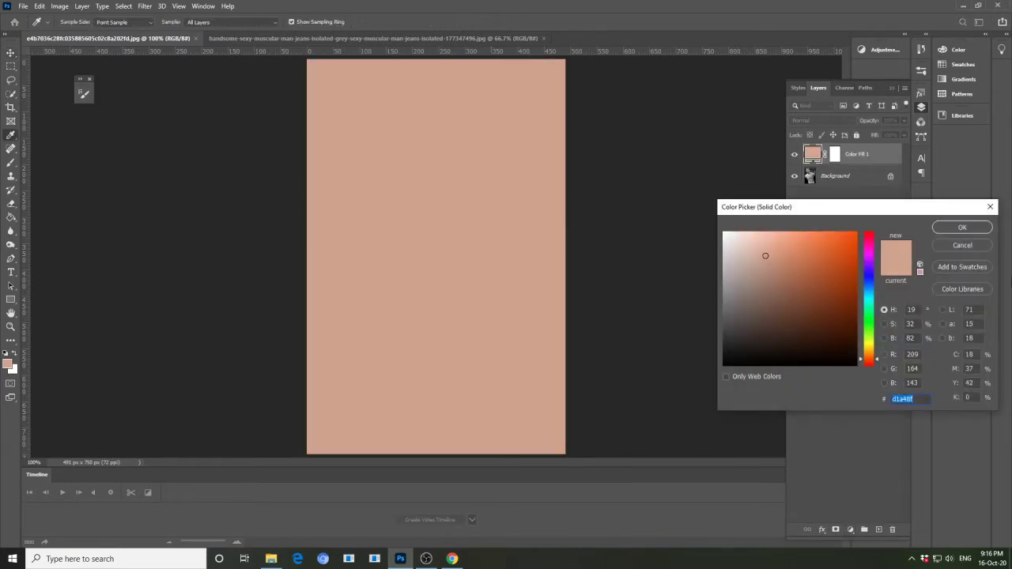
click(961, 228)
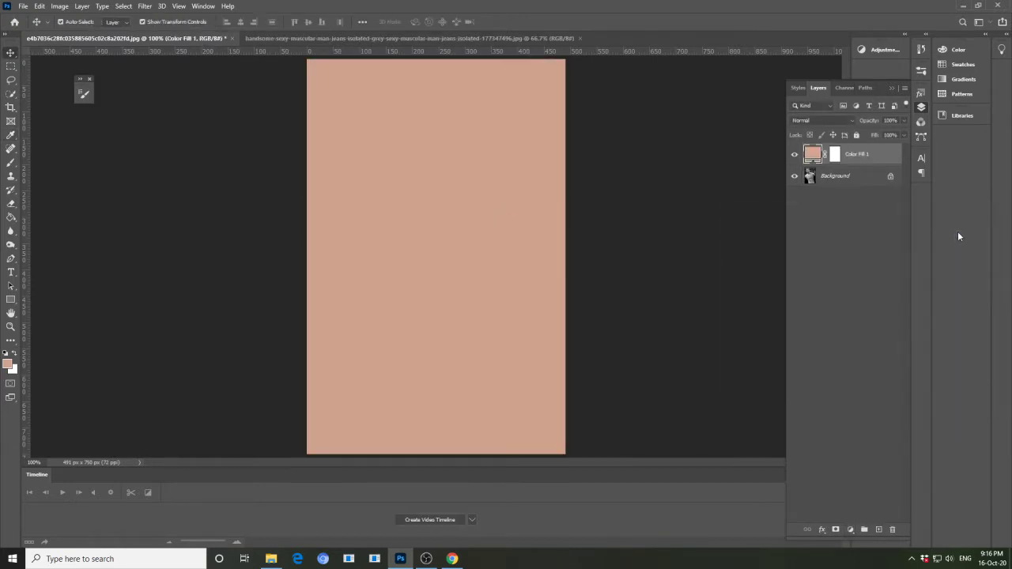
- Set Color Fill 1 to Color blend mode and invert its mask to black
click(836, 155)
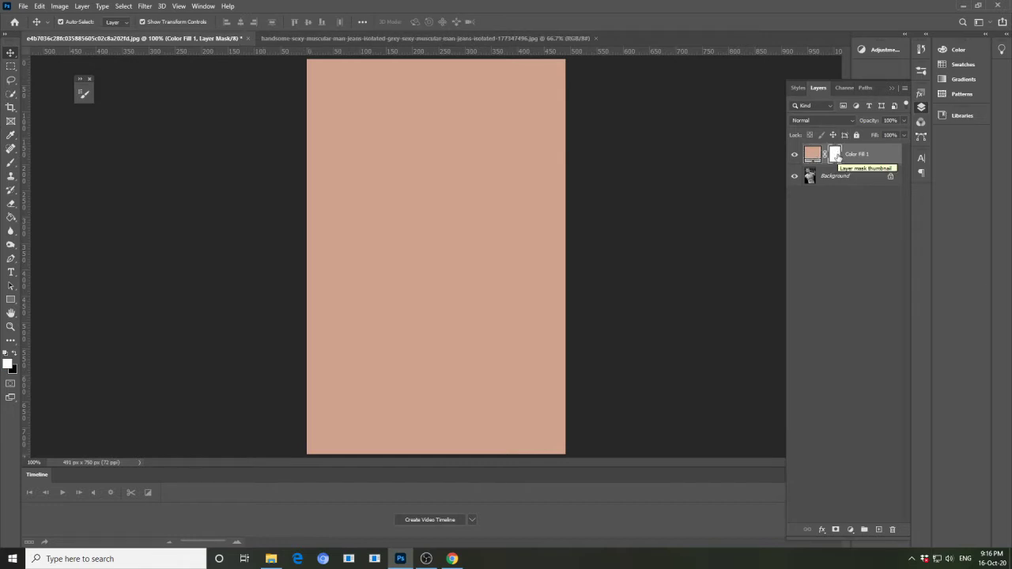
click(812, 153)
click(854, 120)
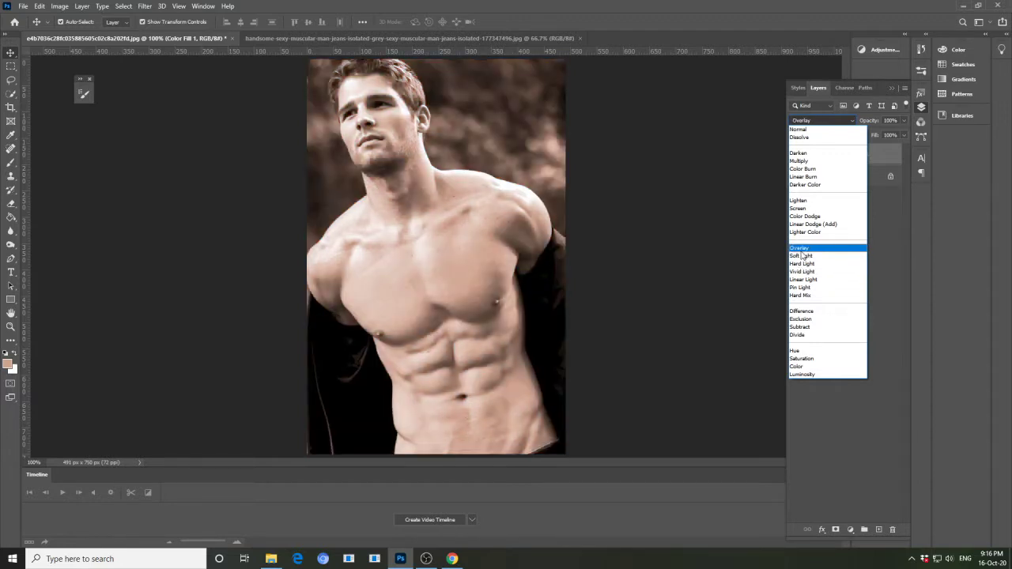
click(797, 366)
click(835, 155)
key(ctrl+i)
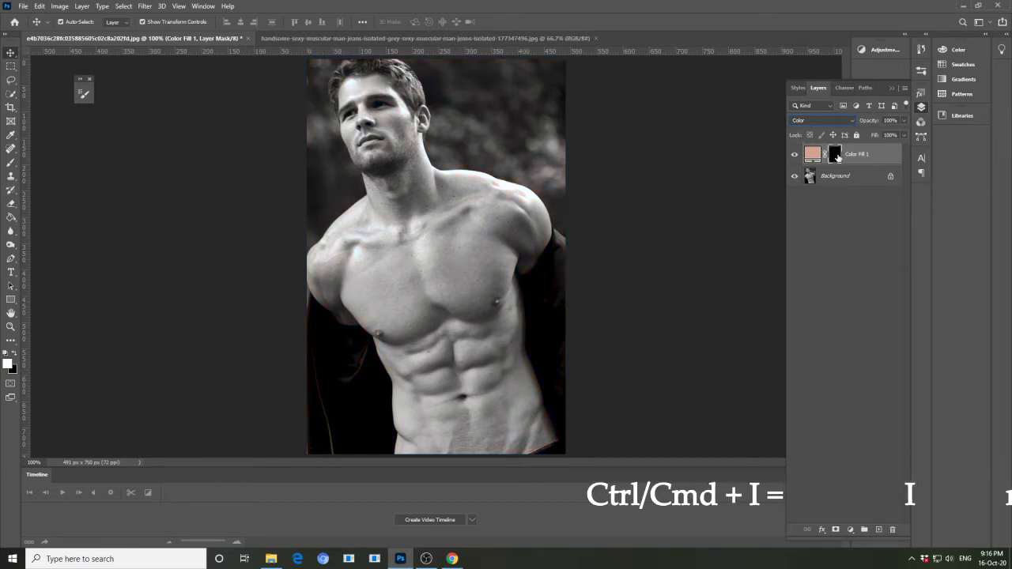
click(13, 166)
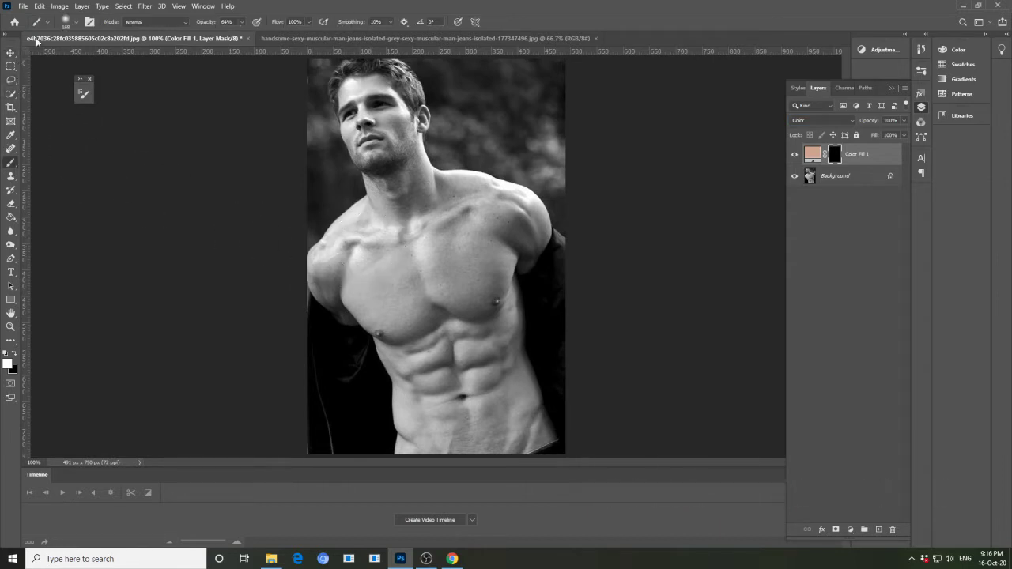
- Use a Soft Round brush at 75% opacity to paint skin tone onto the chest
click(77, 25)
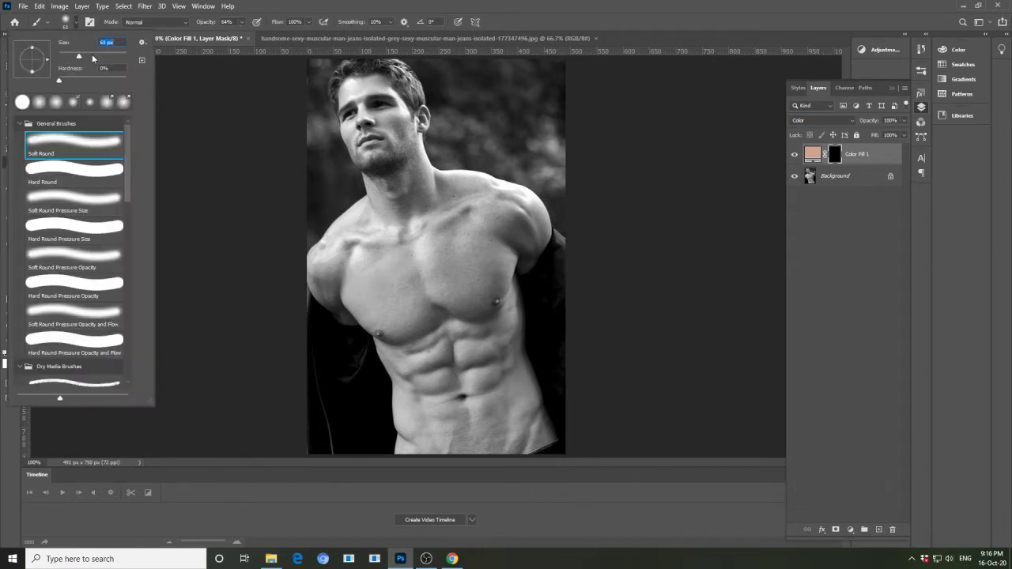
click(242, 23)
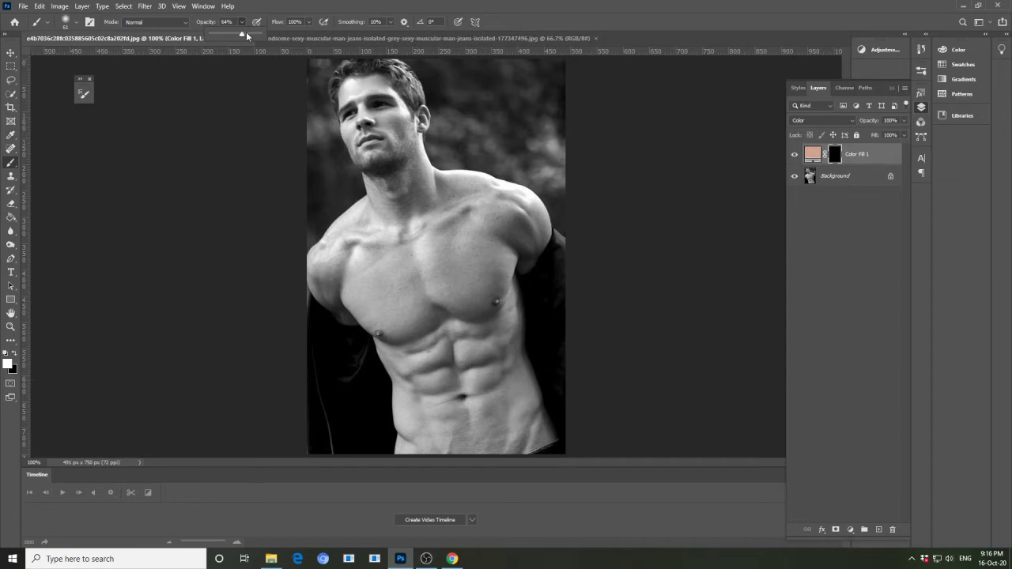
drag(404, 256, 386, 319)
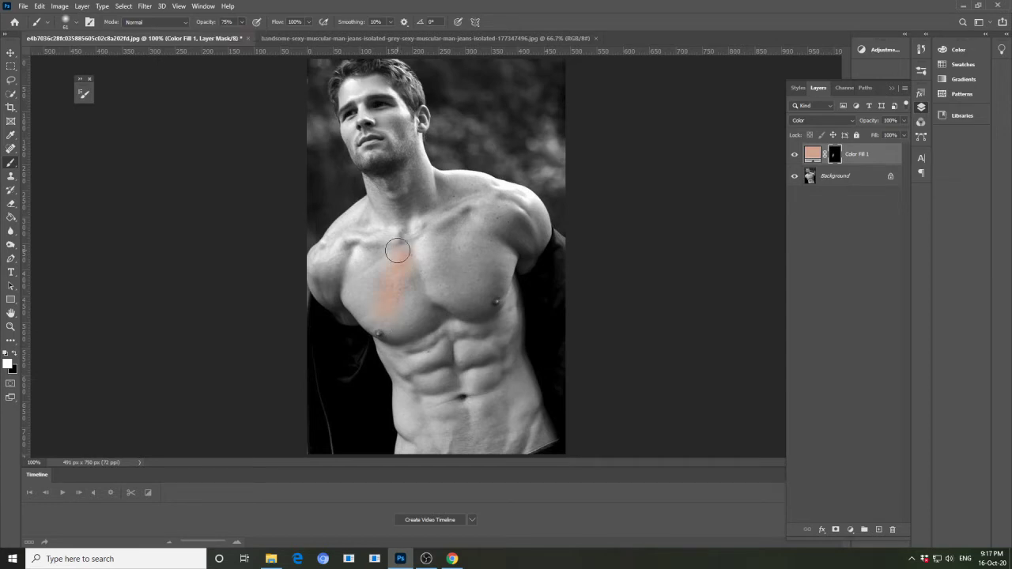
drag(357, 288, 367, 293)
drag(456, 229, 461, 262)
- Paint the skin tone over the shoulders, left upper arm and abs down to the waist
drag(439, 180, 529, 214)
drag(371, 206, 327, 270)
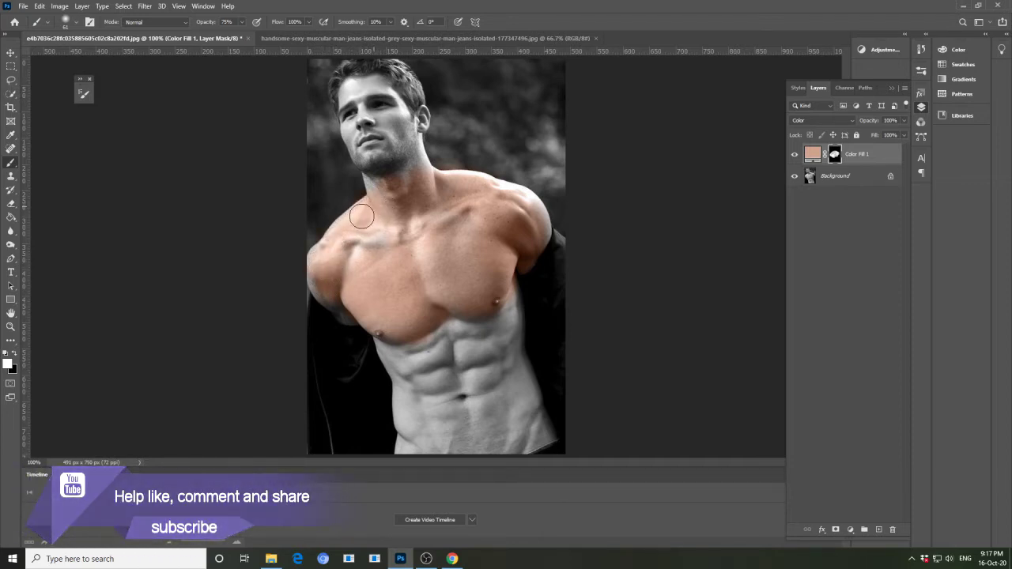
mouse_move(322, 256)
mouse_down()
mouse_move(314, 279)
mouse_move(410, 382)
mouse_up()
mouse_move(368, 342)
mouse_down()
mouse_move(402, 425)
mouse_move(407, 409)
mouse_up()
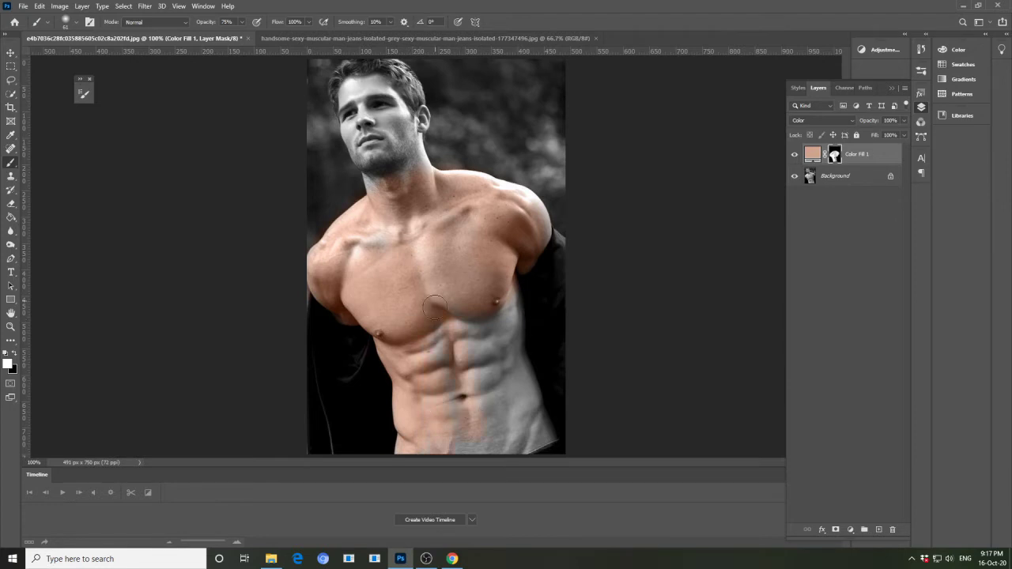
drag(411, 257, 378, 236)
- Zoom to 200% and extend the skin tint along the left shoulder up to the neck
key(ctrl+plus)
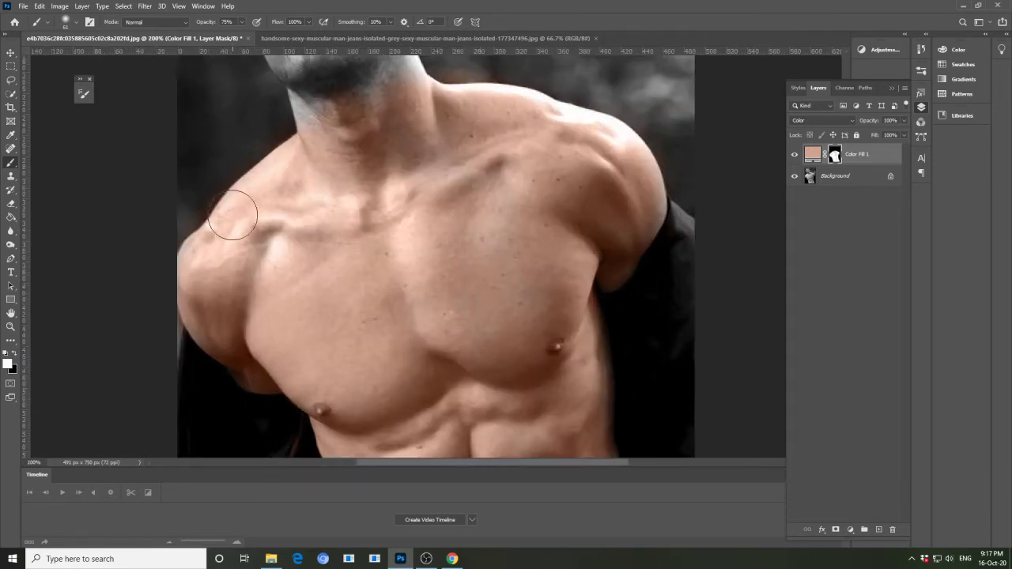
drag(364, 247, 374, 325)
mouse_move(229, 365)
mouse_down()
mouse_move(219, 357)
mouse_move(255, 350)
mouse_up()
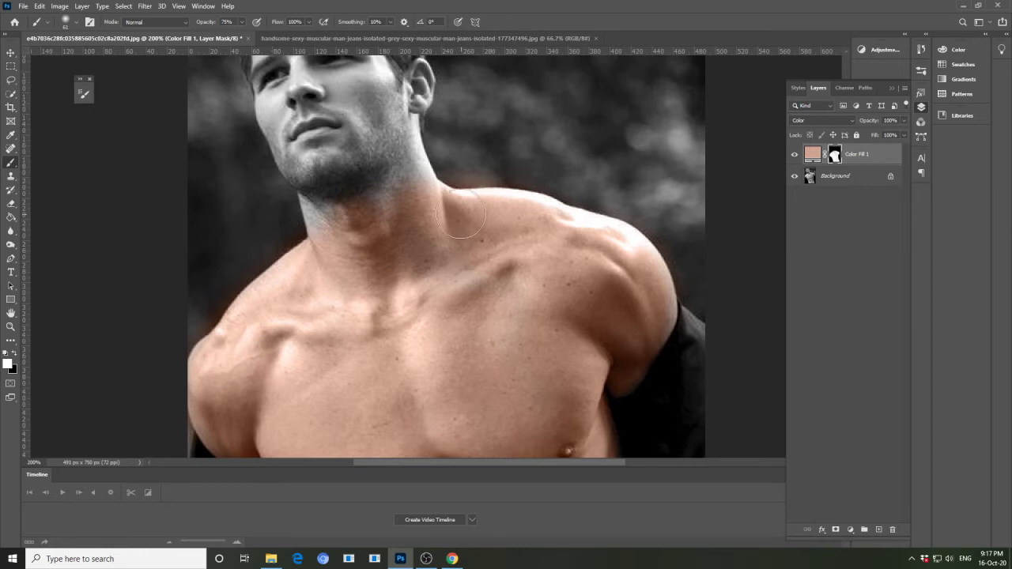
mouse_move(351, 128)
mouse_down()
mouse_move(365, 166)
mouse_move(413, 133)
mouse_move(423, 139)
mouse_move(407, 162)
mouse_move(414, 217)
mouse_move(391, 210)
mouse_move(337, 135)
mouse_move(372, 156)
mouse_move(316, 214)
mouse_move(414, 317)
mouse_up()
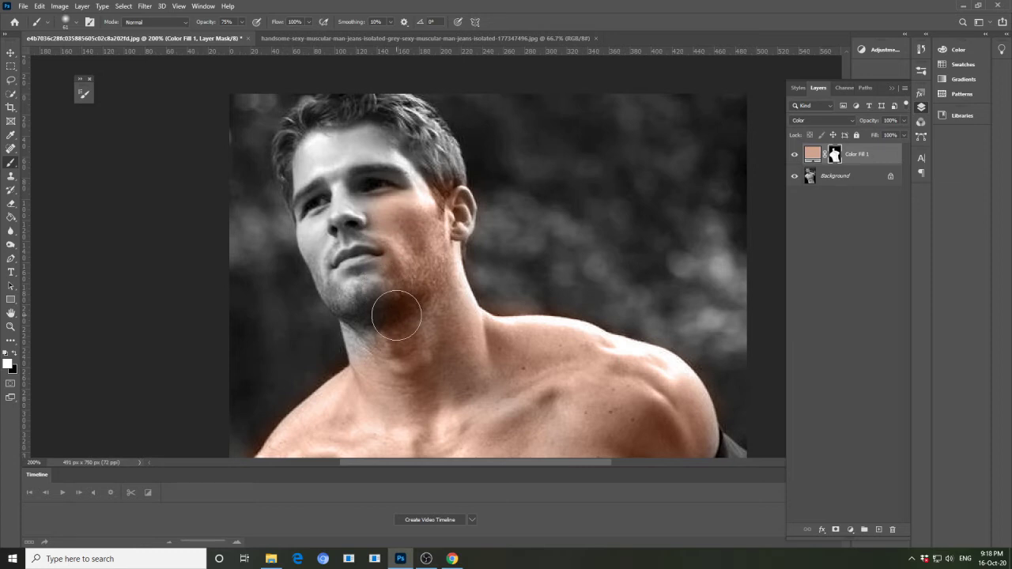
key(ctrl+plus)
key(ctrl+plus)
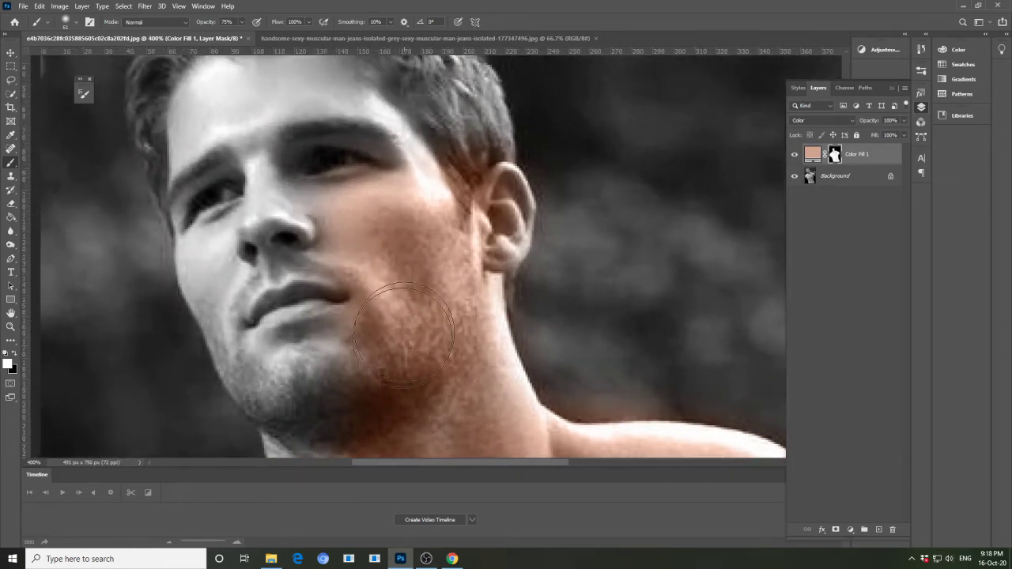
- Paint the skin tone onto the man's neck and chin
mouse_move(378, 323)
mouse_down()
mouse_move(403, 298)
mouse_move(411, 269)
mouse_up()
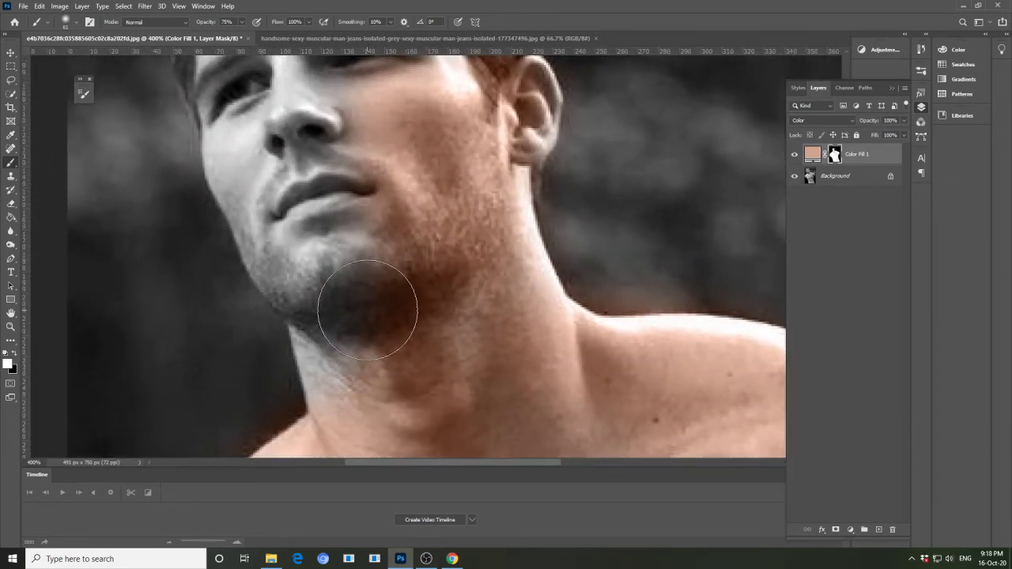
mouse_move(350, 361)
mouse_down()
mouse_move(424, 328)
mouse_move(347, 266)
mouse_move(442, 334)
mouse_move(497, 336)
mouse_move(506, 356)
mouse_up()
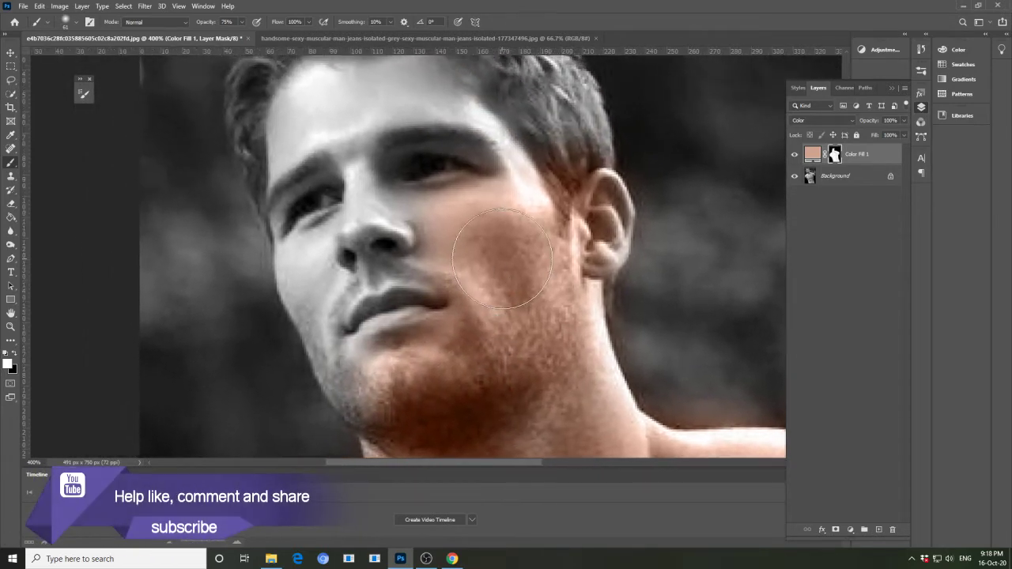
drag(501, 256, 546, 324)
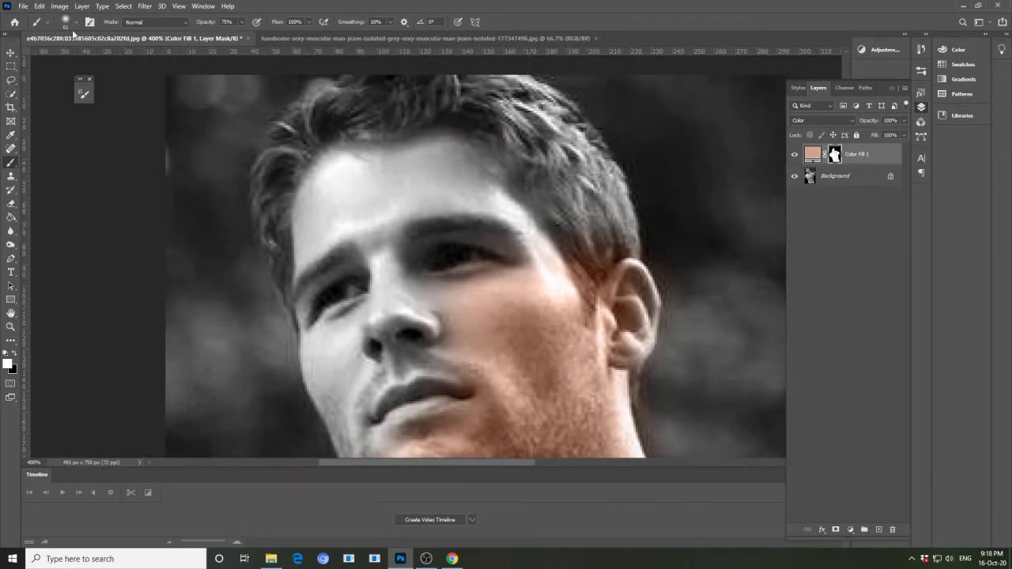
- Reduce the brush to 36 px and begin tinting the forehead
click(76, 23)
drag(76, 55, 70, 56)
click(348, 178)
mouse_move(350, 181)
mouse_down()
mouse_move(332, 185)
mouse_move(441, 163)
mouse_move(429, 176)
mouse_move(471, 188)
mouse_move(381, 170)
mouse_move(322, 187)
mouse_move(333, 201)
mouse_up()
- Shrink the brush to 20 px and tint the brow, nose tip, temple and cheek beside the nose
click(79, 25)
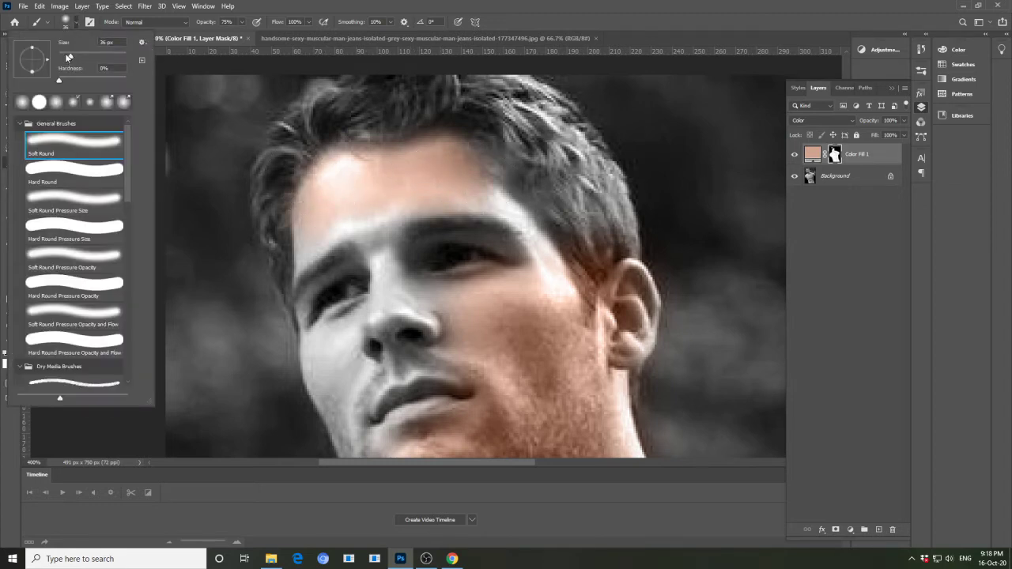
click(305, 232)
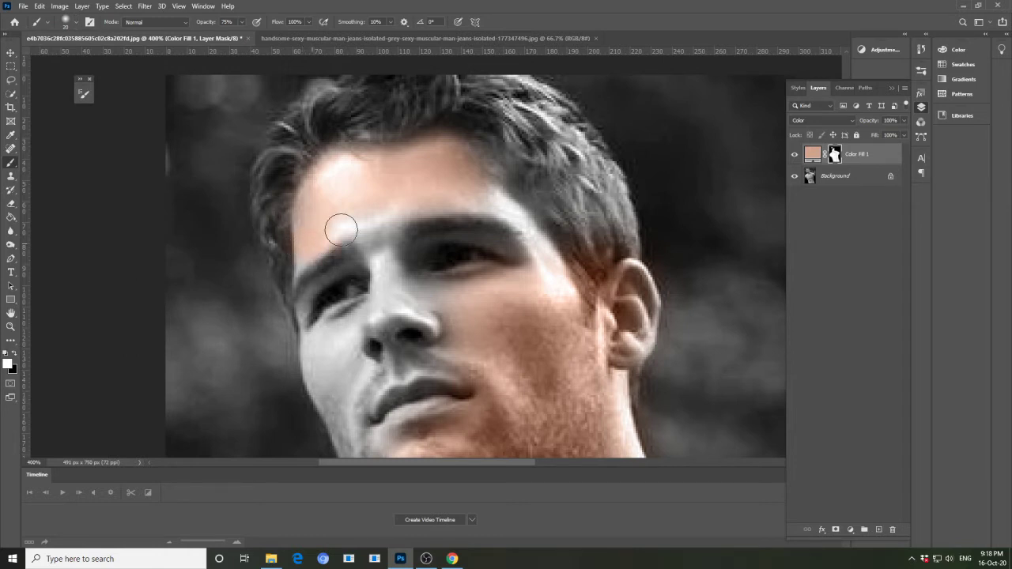
drag(353, 217, 379, 256)
drag(385, 288, 405, 270)
drag(510, 237, 528, 227)
drag(435, 338, 371, 360)
- Reduce the brush to 10 px for detail work around the forehead and chin
scroll(343, 402, down, 2)
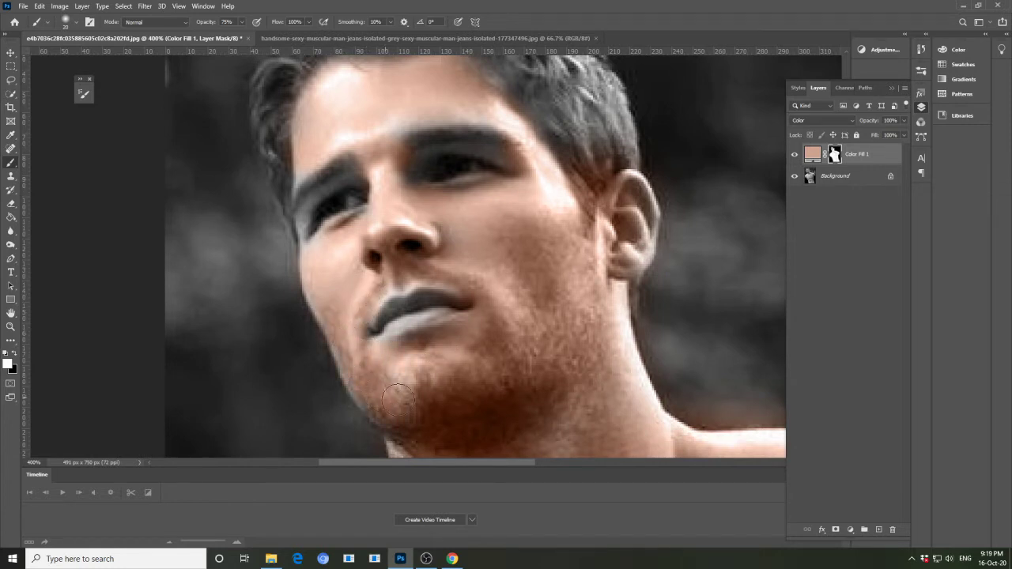
scroll(379, 395, down, 1)
scroll(397, 334, down, 2)
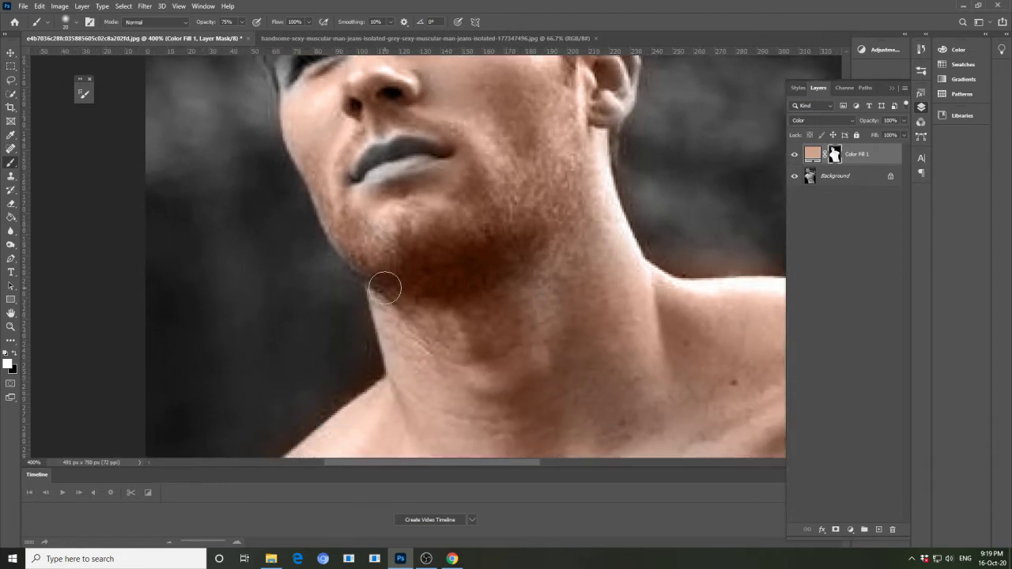
scroll(427, 316, up, 1)
scroll(514, 275, up, 2)
drag(513, 275, 530, 301)
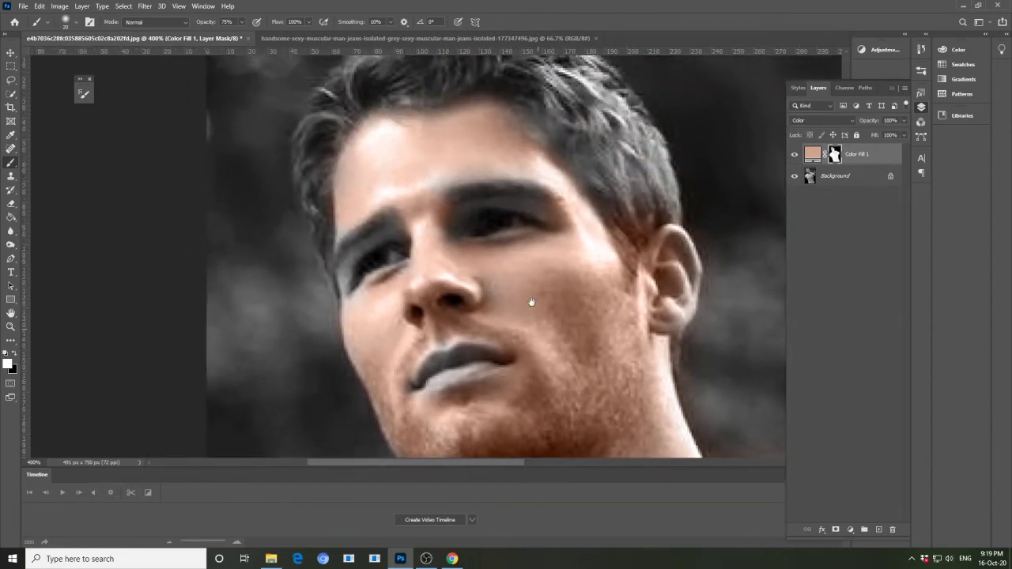
click(67, 21)
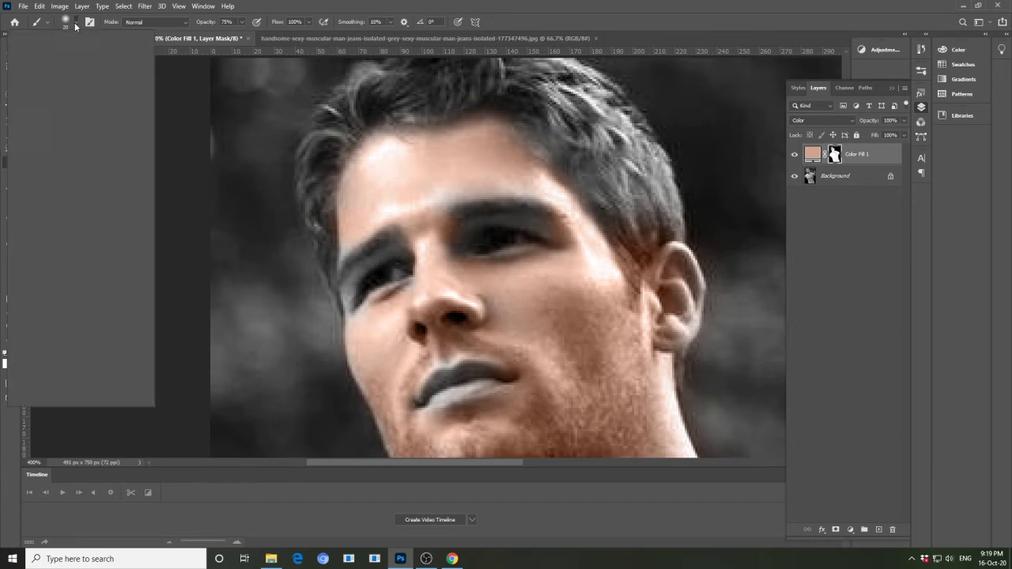
drag(63, 56, 59, 56)
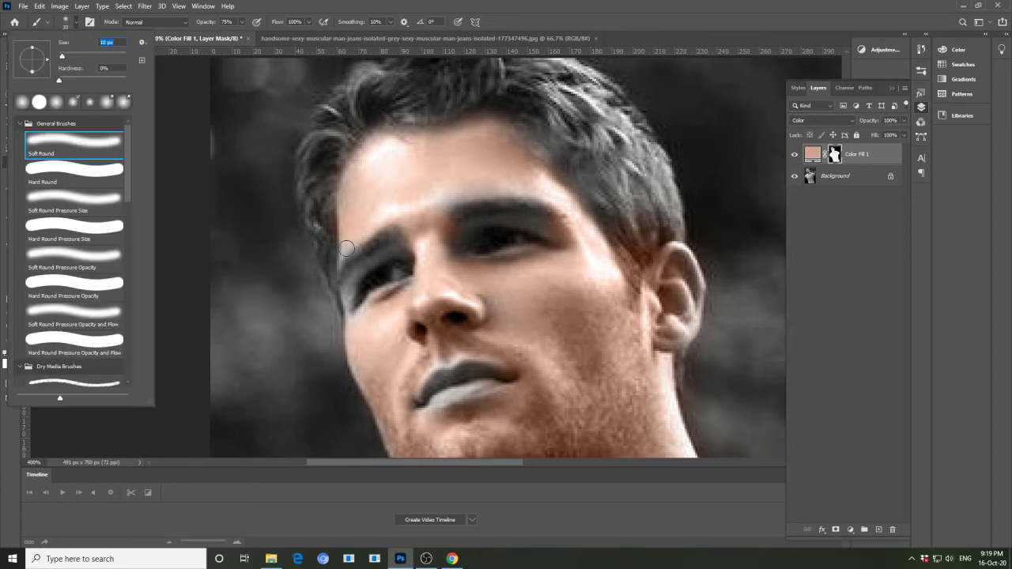
click(348, 251)
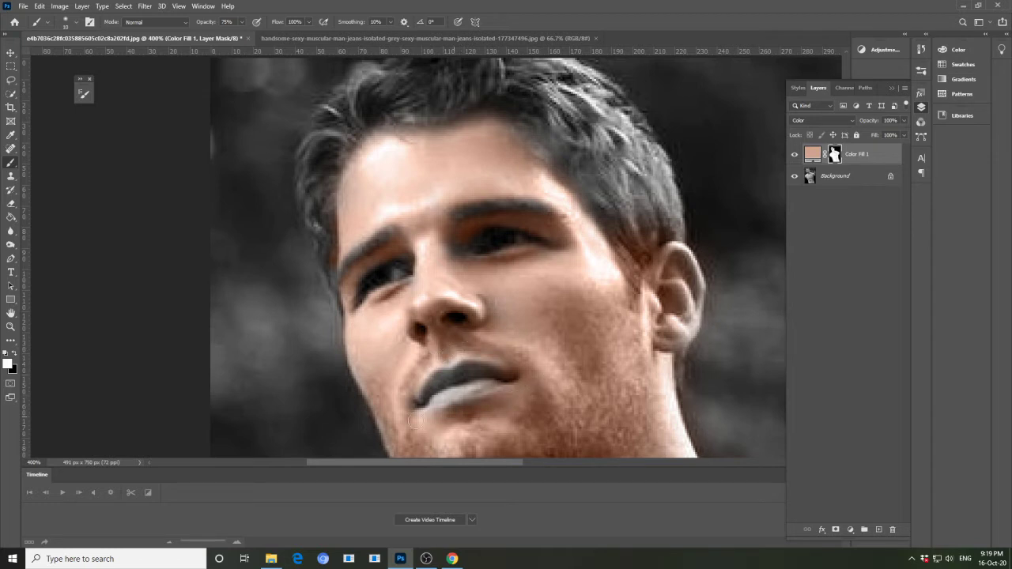
drag(499, 408, 499, 399)
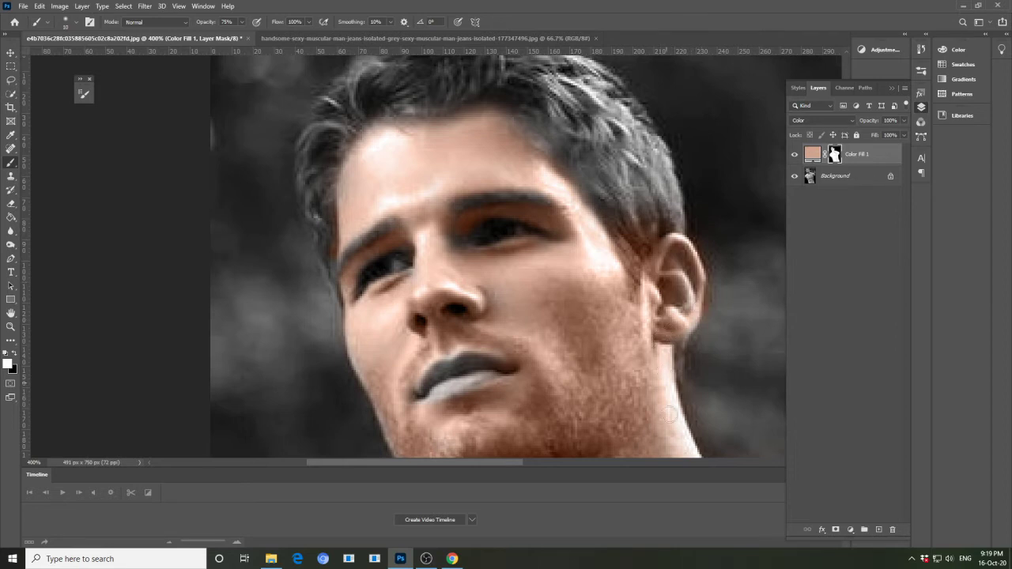
scroll(567, 309, down, 3)
scroll(566, 310, down, 4)
scroll(559, 316, down, 3)
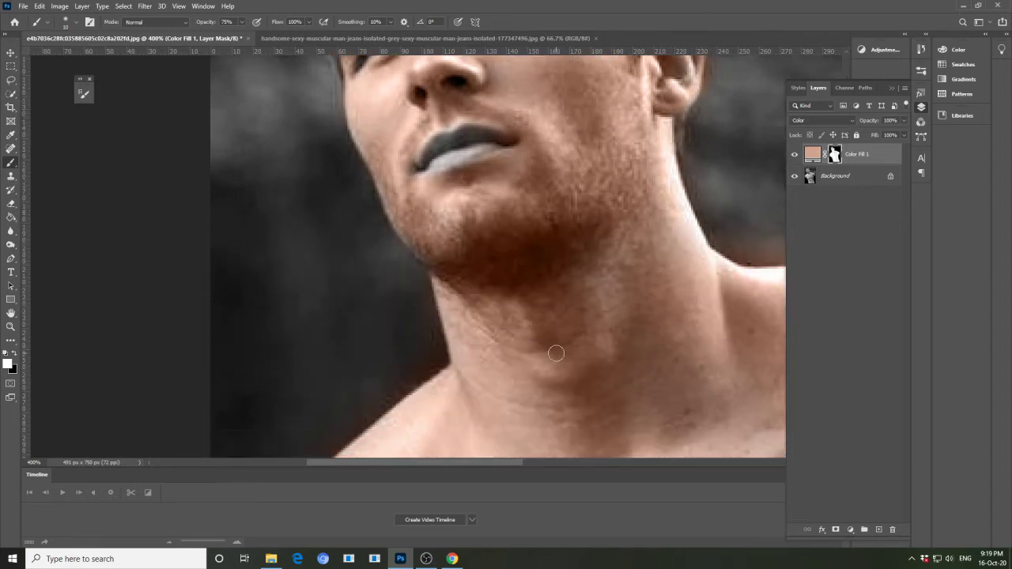
- Sample a darker brown shade from the jeans man's chest as the foreground colour
key(ctrl+1)
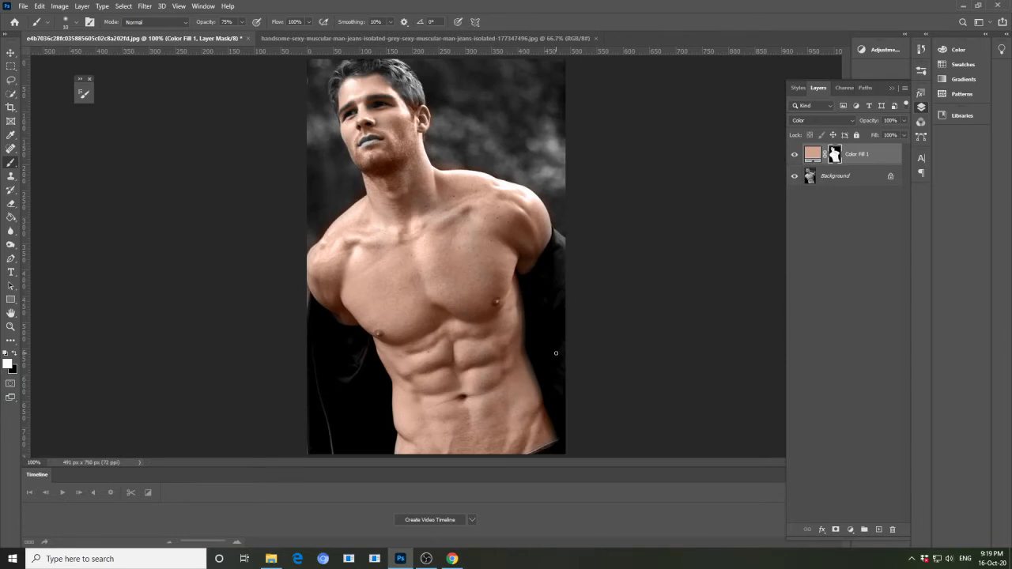
click(273, 38)
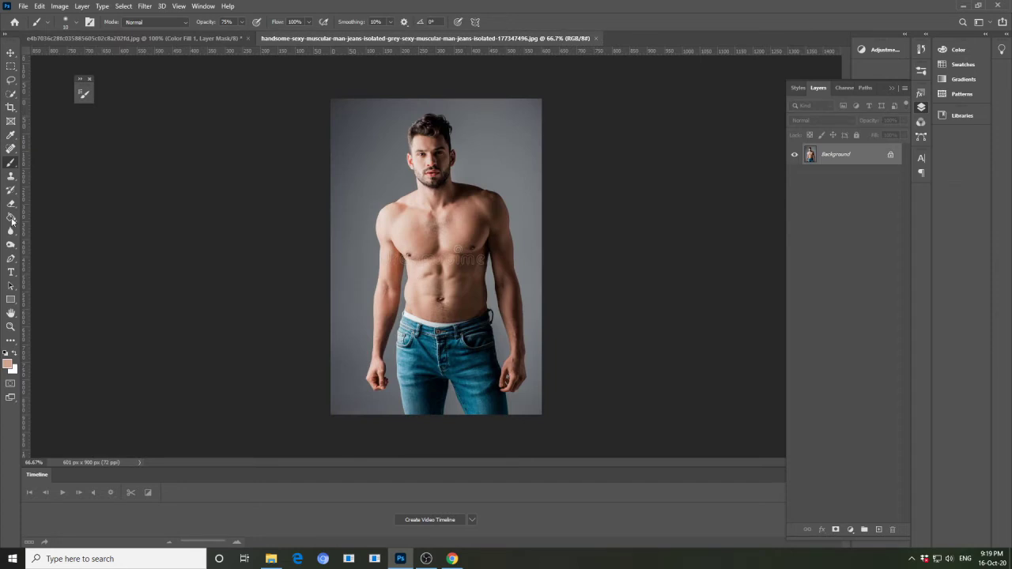
click(8, 364)
click(433, 245)
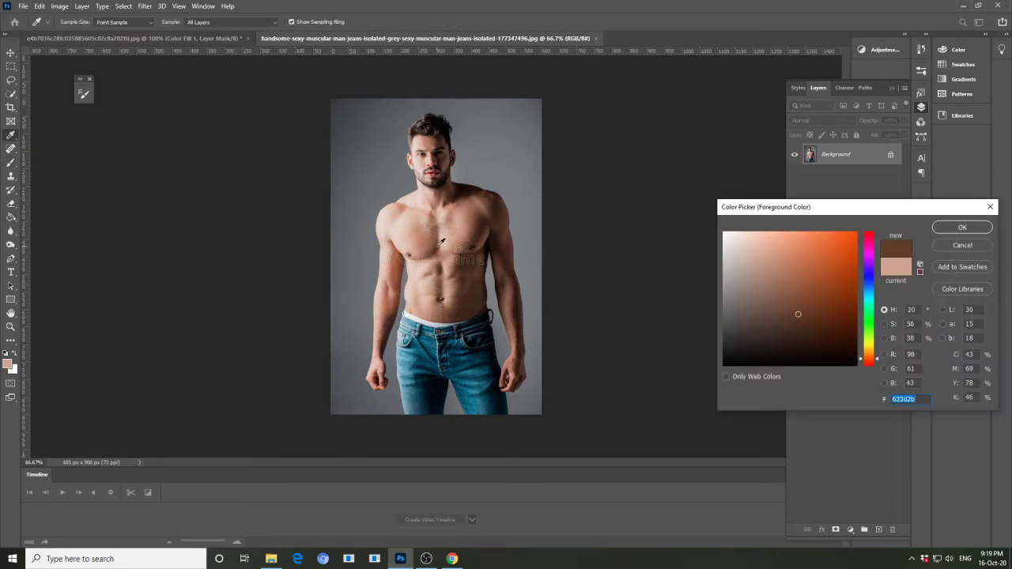
click(963, 228)
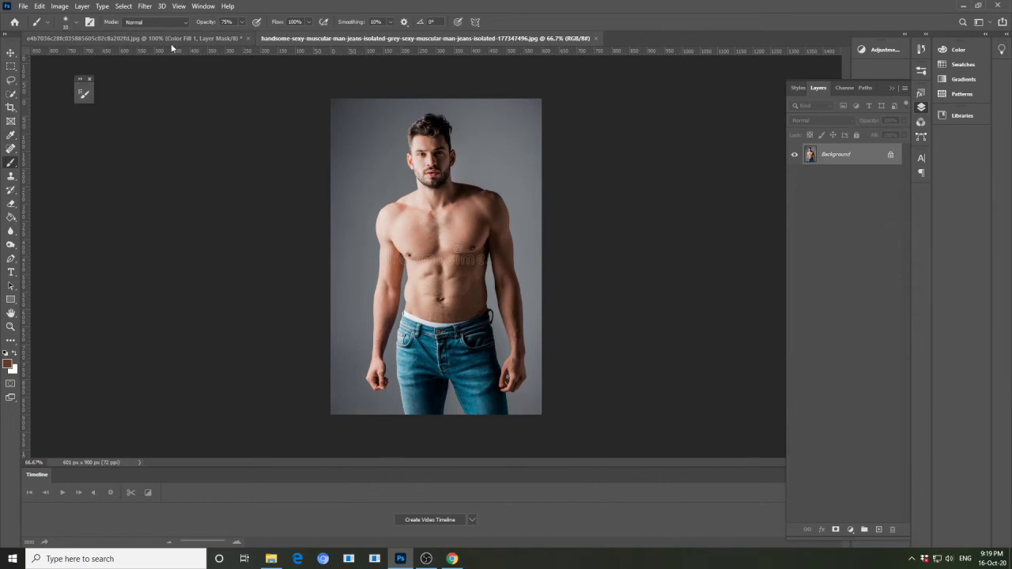
click(178, 38)
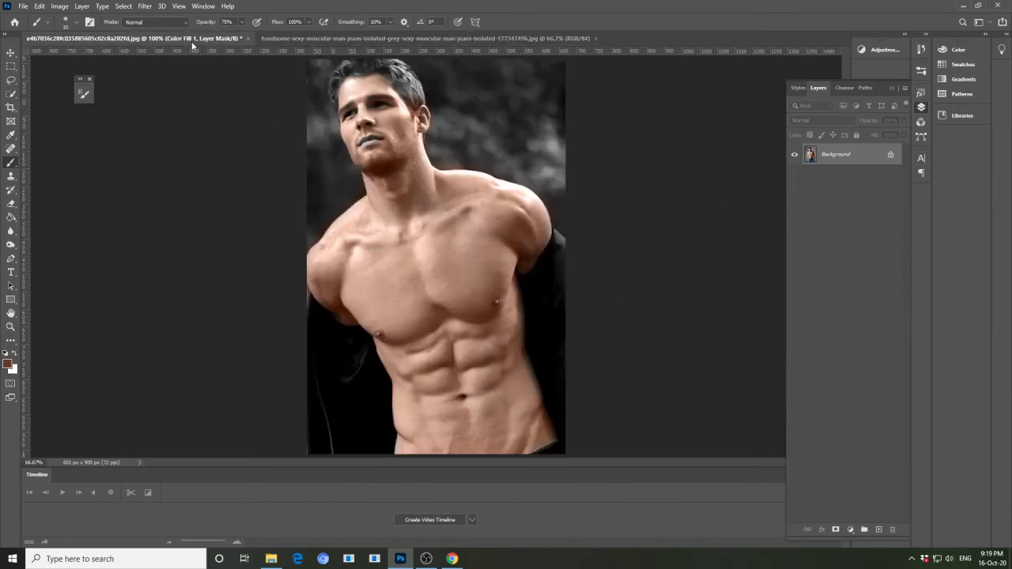
click(850, 529)
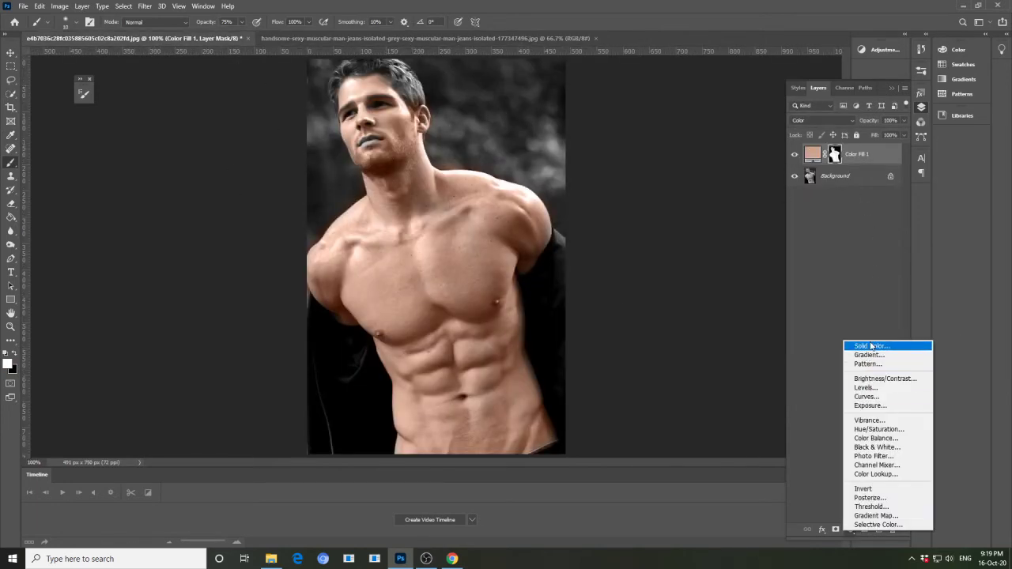
- Add brown Color Fill 2 in Color mode, invert its mask, and set the brush to 31 px
click(871, 345)
click(960, 229)
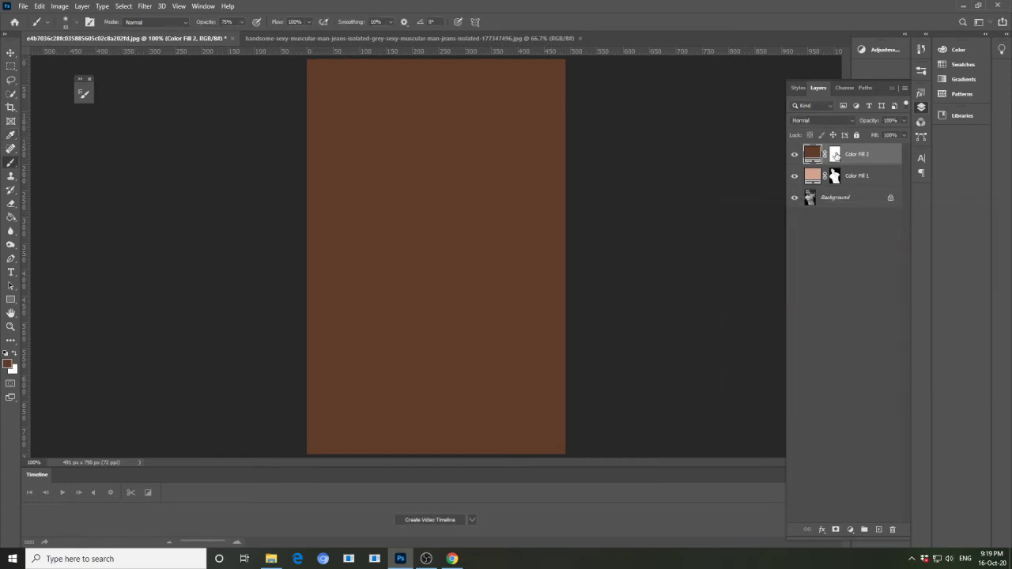
click(836, 121)
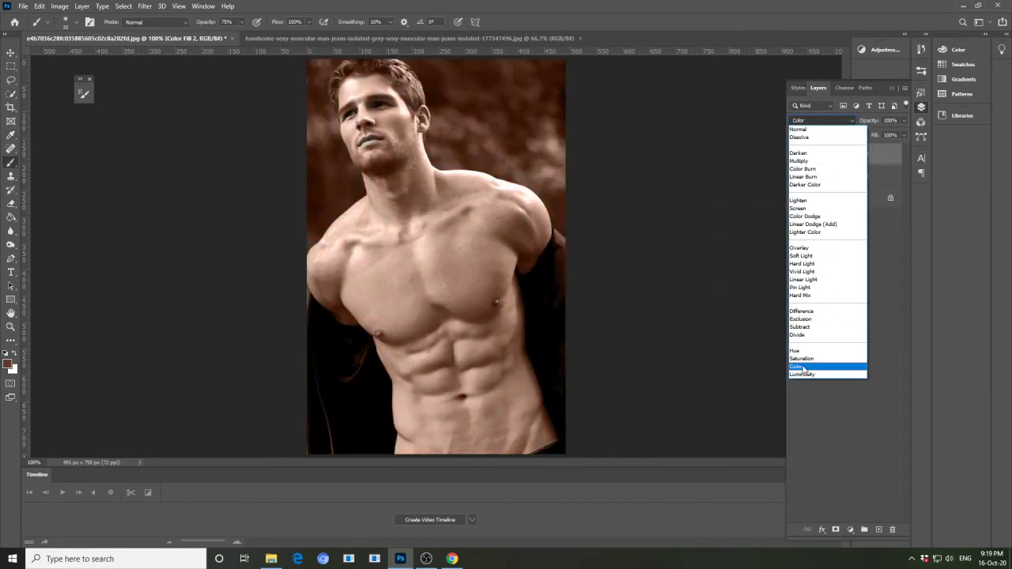
click(800, 366)
click(834, 155)
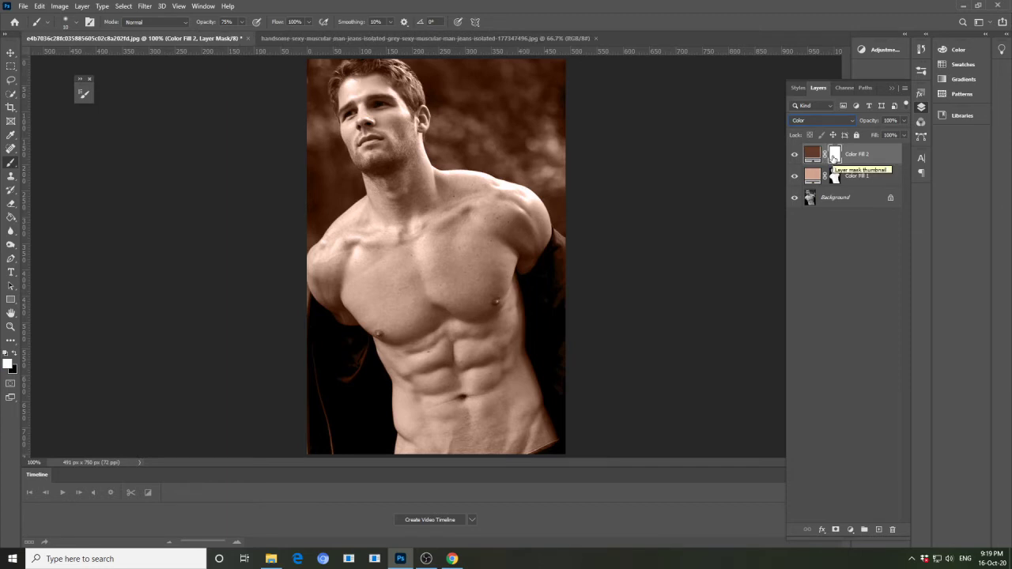
key(ctrl+i)
click(76, 22)
click(70, 56)
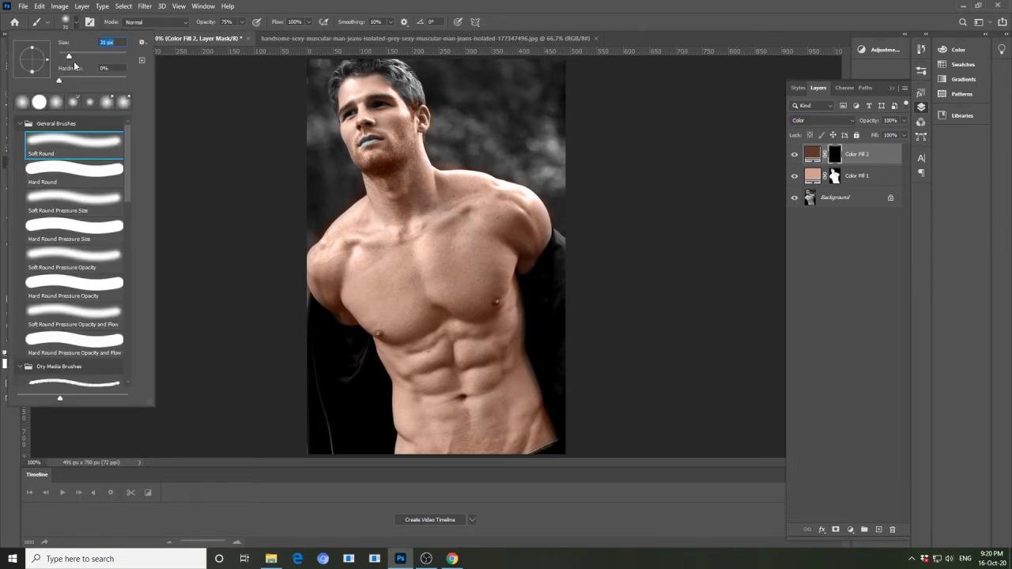
- Paint Color Fill 2's darker brown tone onto the man's chest through its layer mask
click(352, 310)
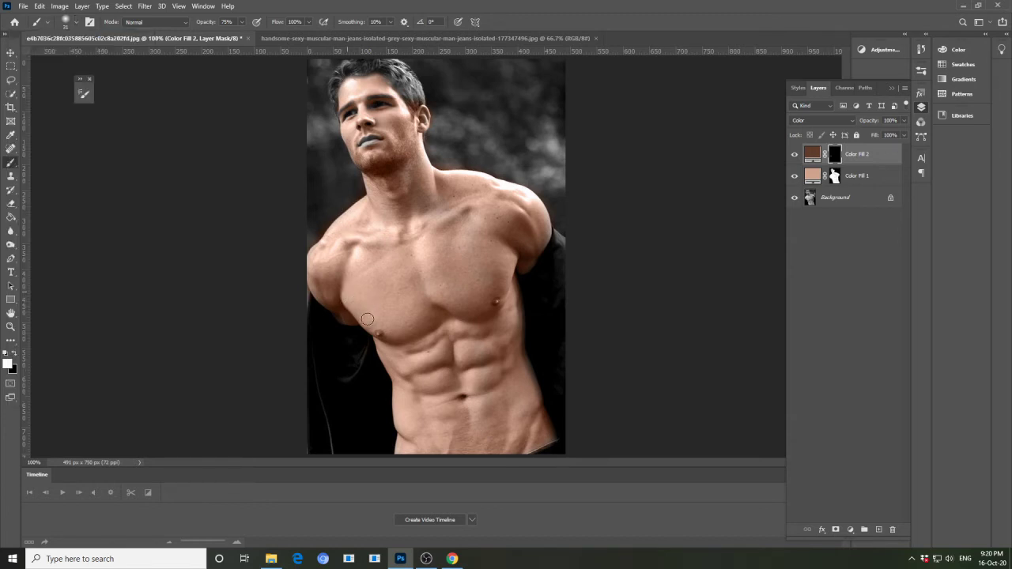
drag(437, 316, 440, 319)
click(812, 155)
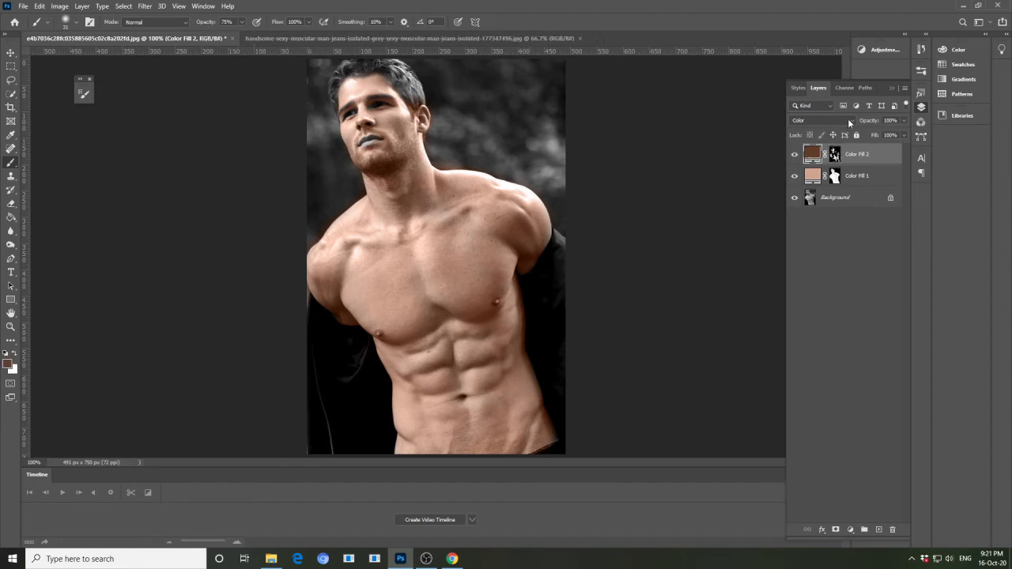
- Set Color Fill 2's blend mode to Color
click(848, 119)
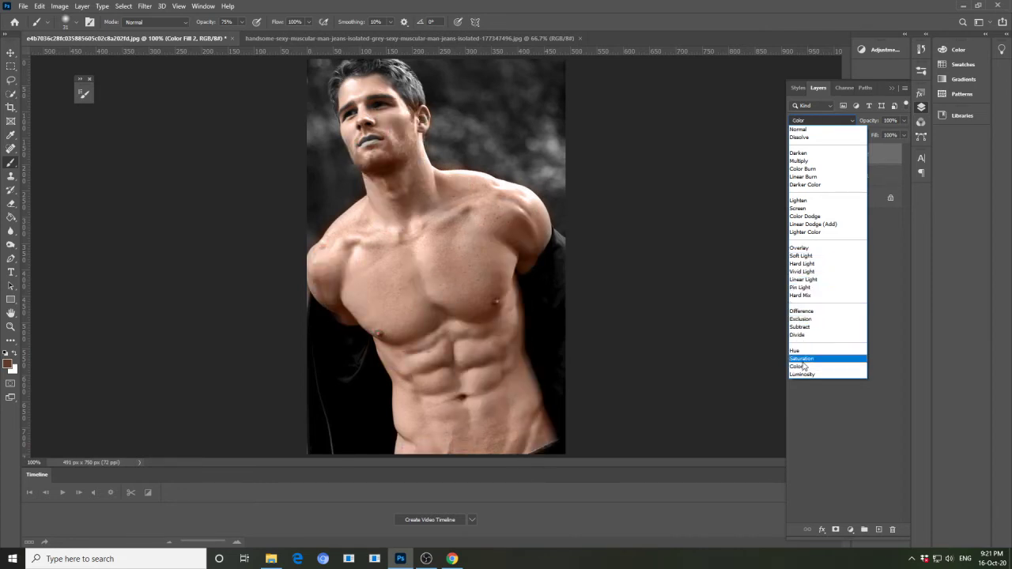
click(801, 368)
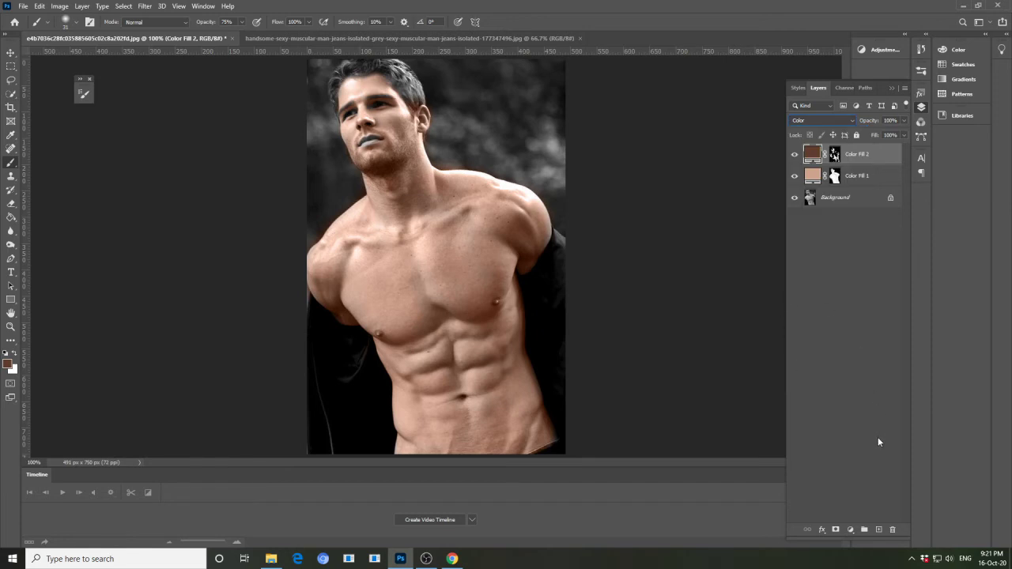
click(850, 530)
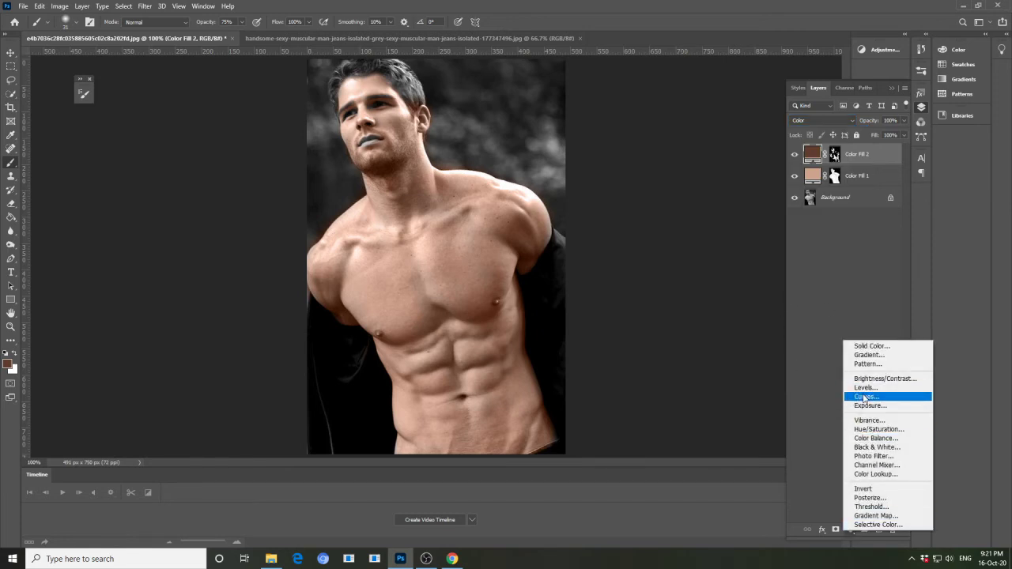
- Add a Curves adjustment layer and raise the Red curve to warm the photo
click(864, 398)
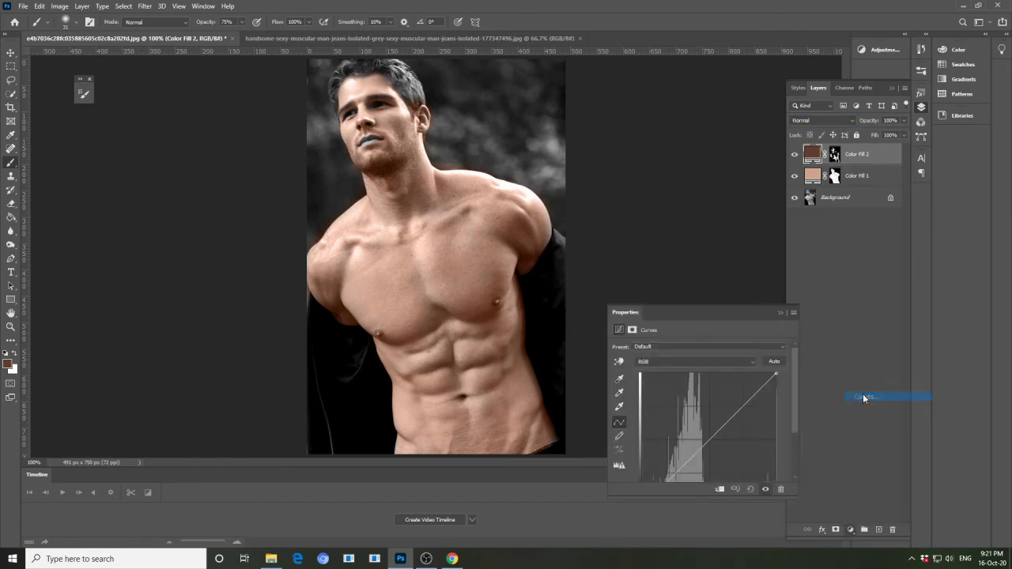
click(752, 362)
click(711, 375)
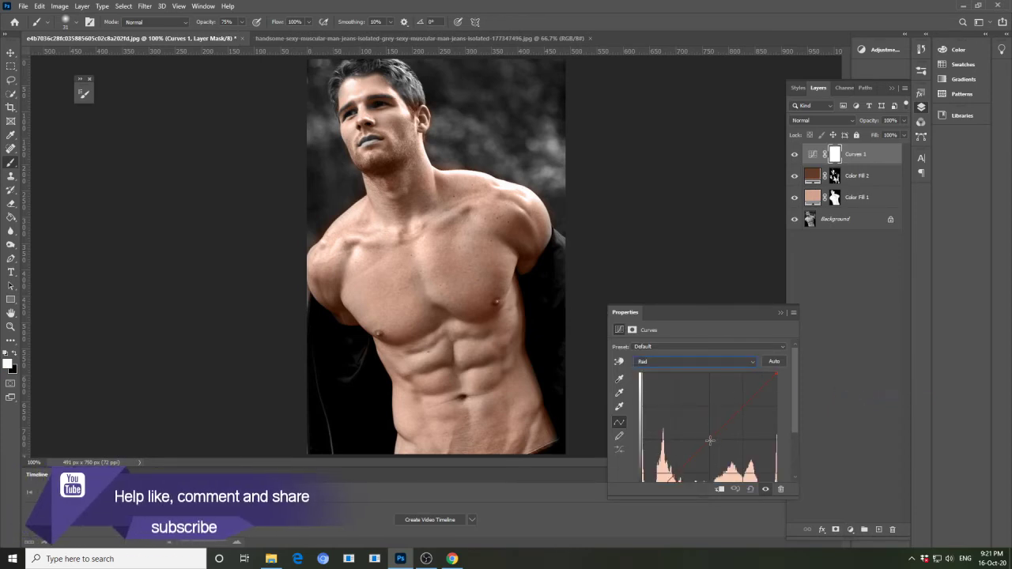
drag(711, 441, 724, 452)
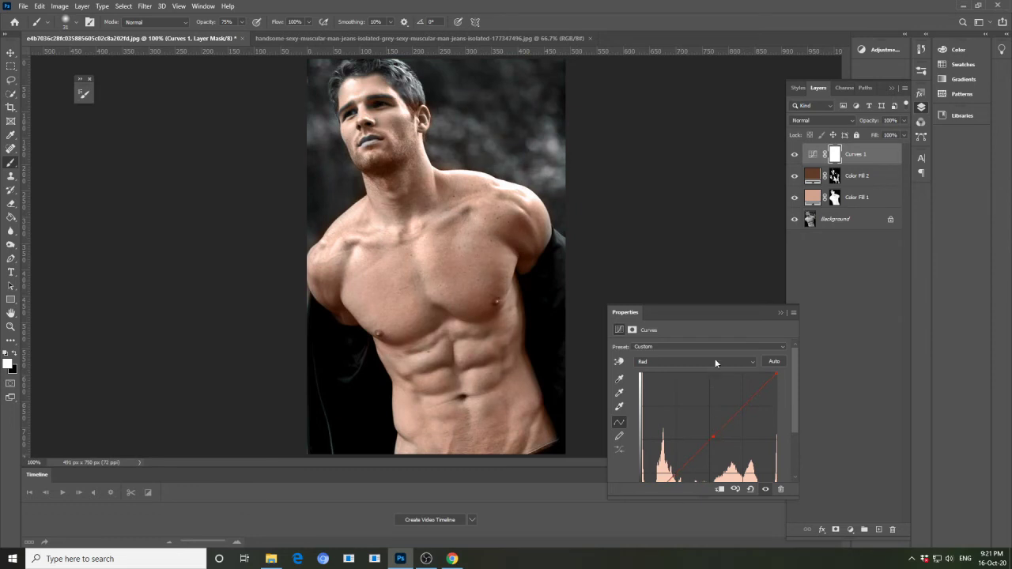
click(748, 347)
click(744, 350)
- Fine-tune the Blue curve, pulling it down slightly to warm the tones
click(729, 362)
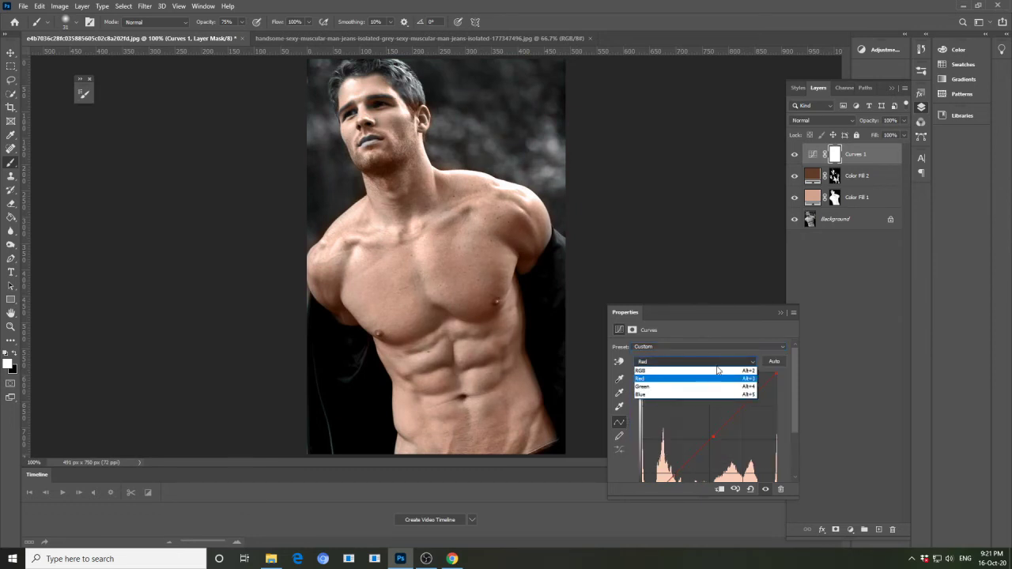
click(675, 391)
drag(715, 433, 715, 429)
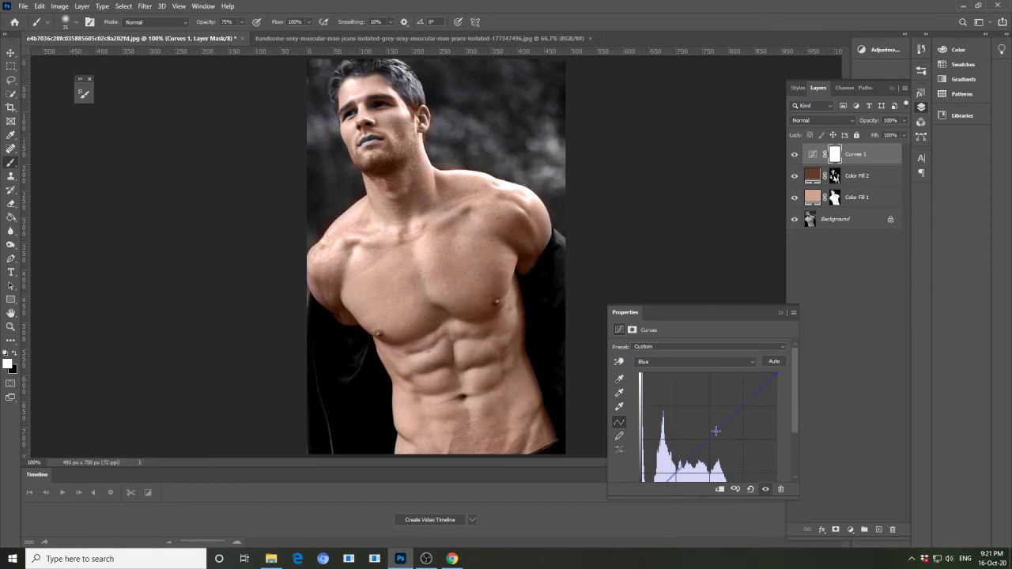
drag(714, 431, 711, 427)
drag(715, 430, 723, 443)
drag(719, 433, 718, 431)
- Lower the combined RGB curve slightly to darken the image
click(739, 361)
click(679, 372)
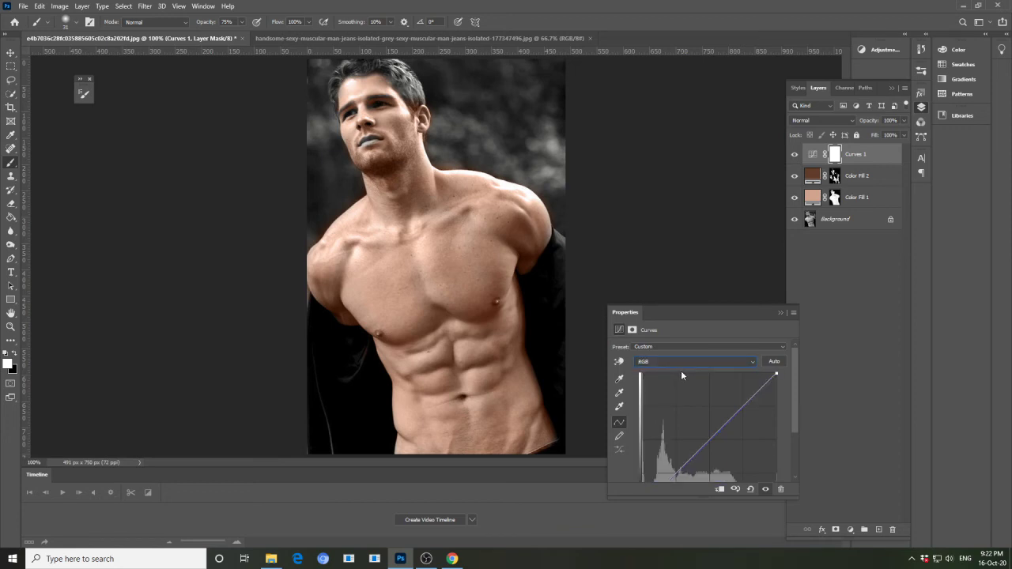
drag(718, 432, 718, 432)
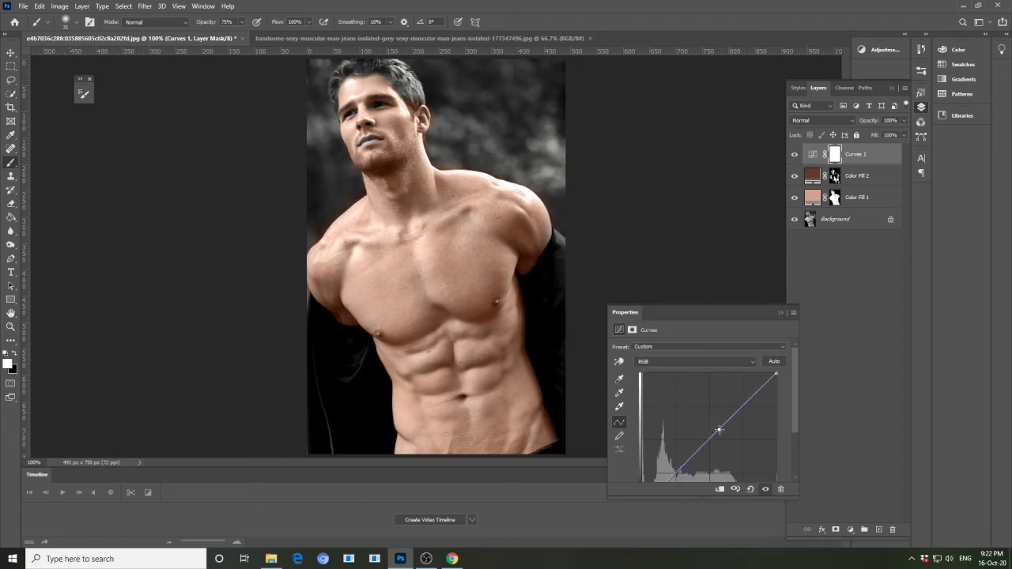
drag(719, 432, 718, 436)
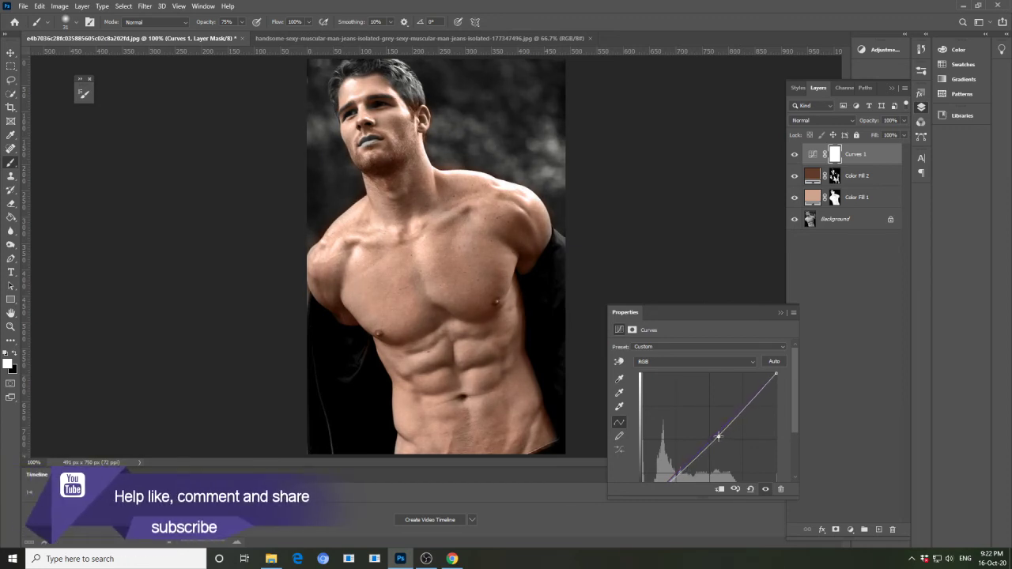
click(777, 313)
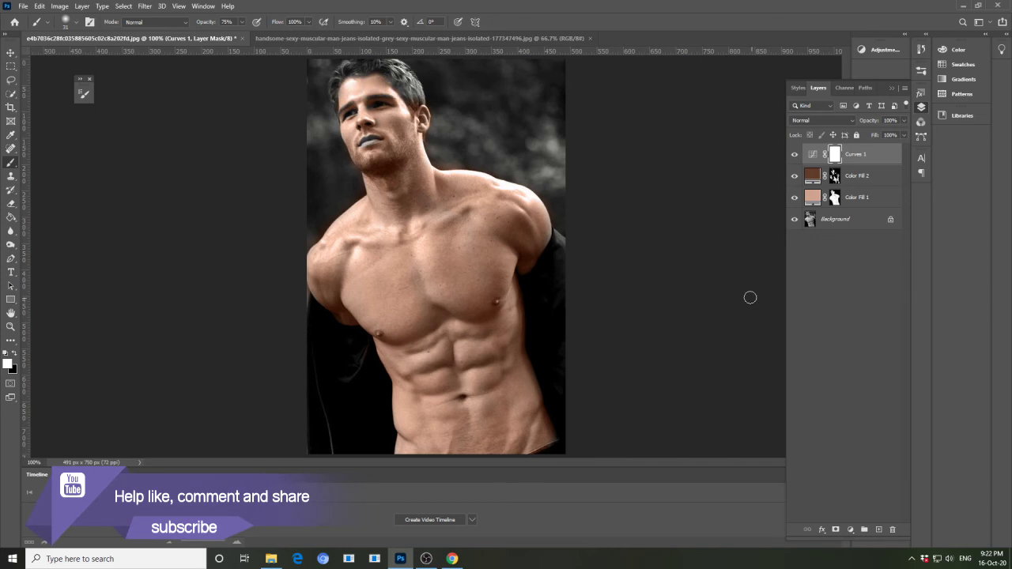
- Select Curves 1 through Color Fill 1 and group them into Group 1
click(11, 52)
click(144, 229)
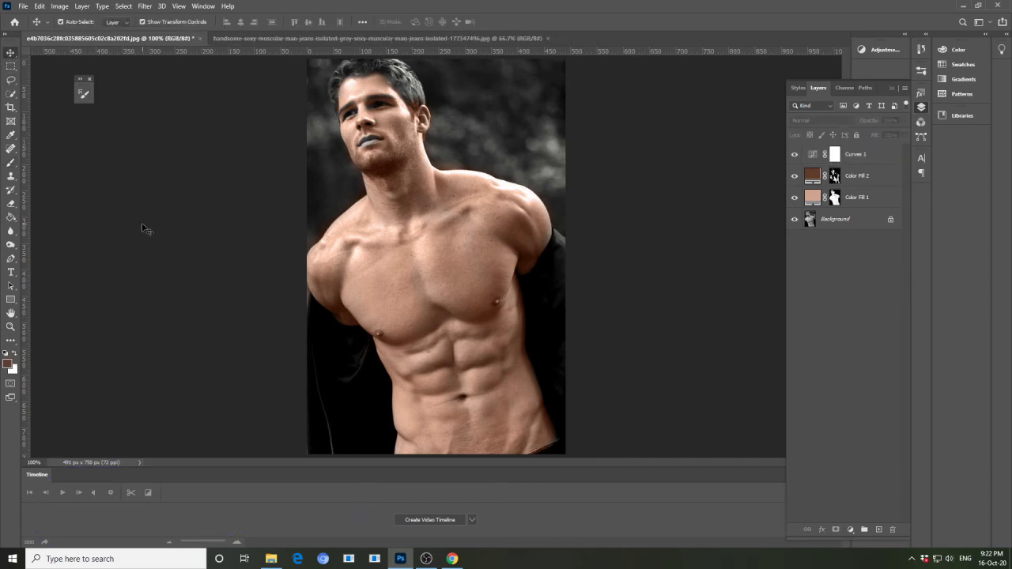
click(850, 159)
shift+click(863, 196)
click(850, 529)
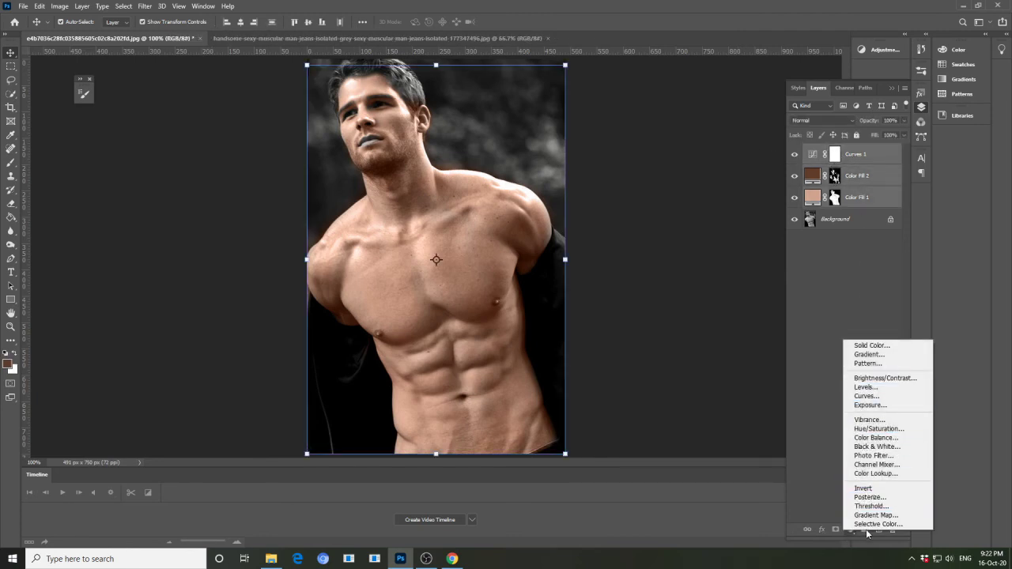
click(867, 535)
click(865, 530)
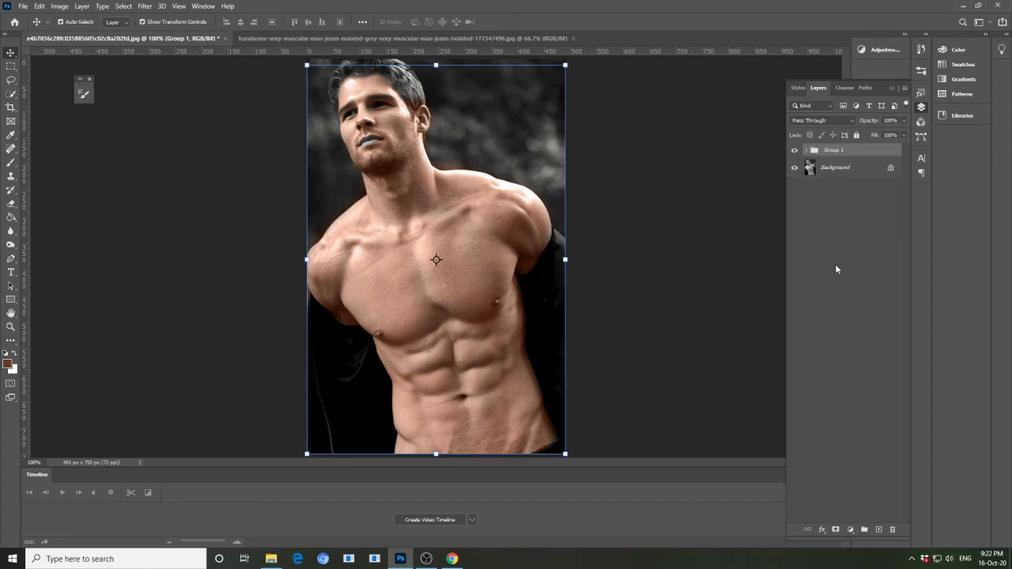
- Toggle Group 1's visibility to compare before and after, then zoom out
click(794, 151)
click(794, 151)
click(740, 178)
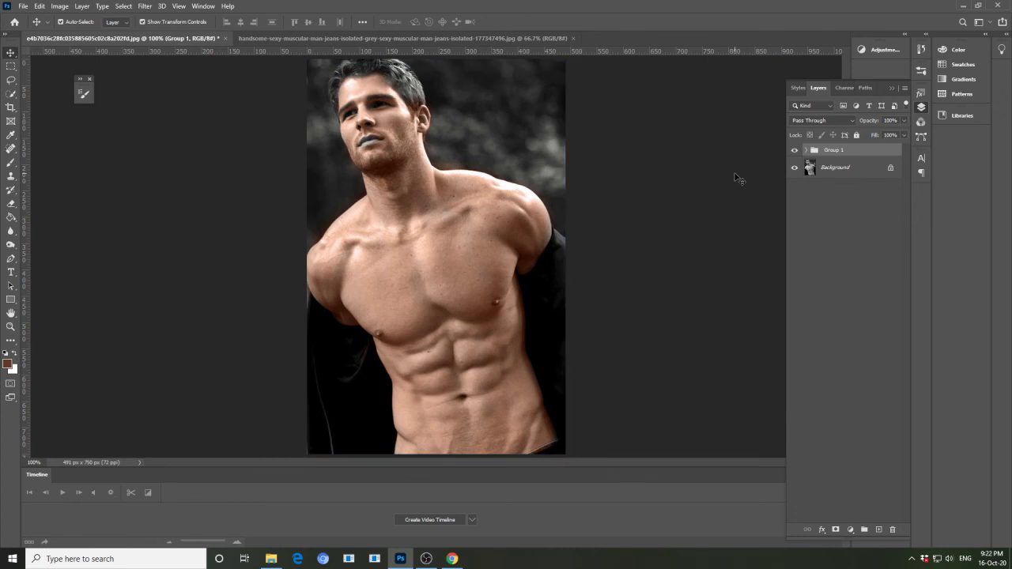
key(ctrl+minus)
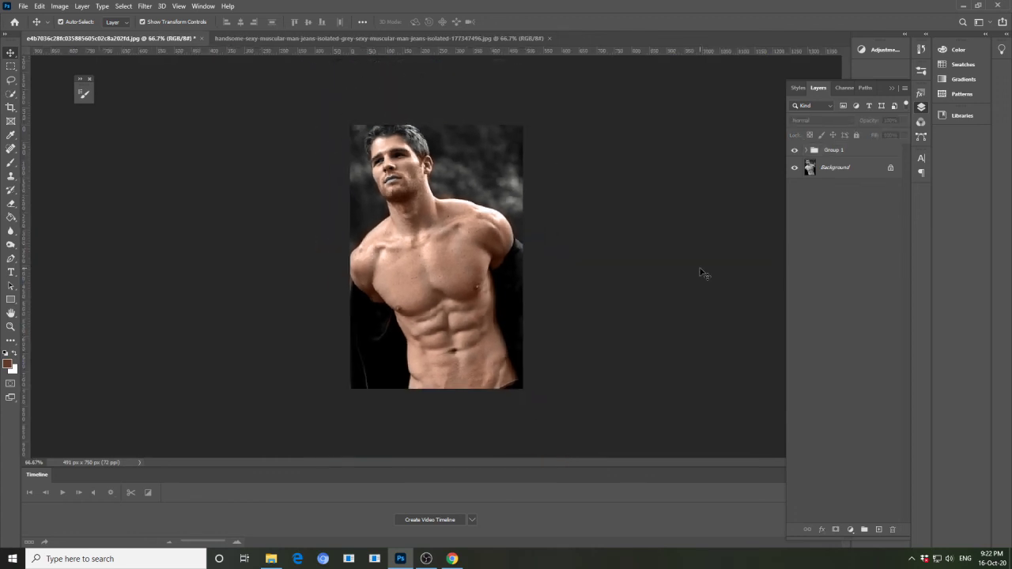
key(ctrl+plus)
key(ctrl+plus)
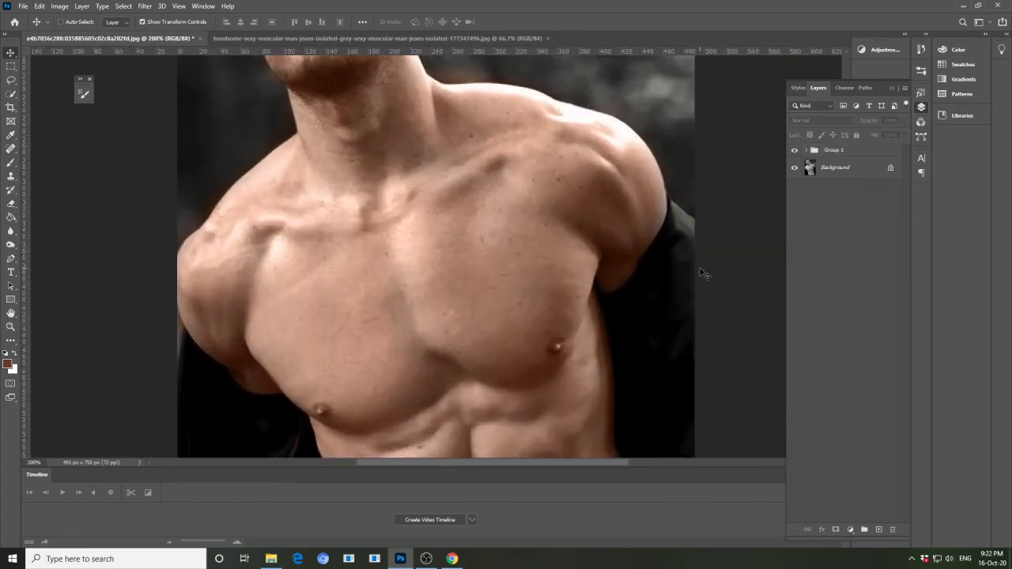
key(ctrl+minus)
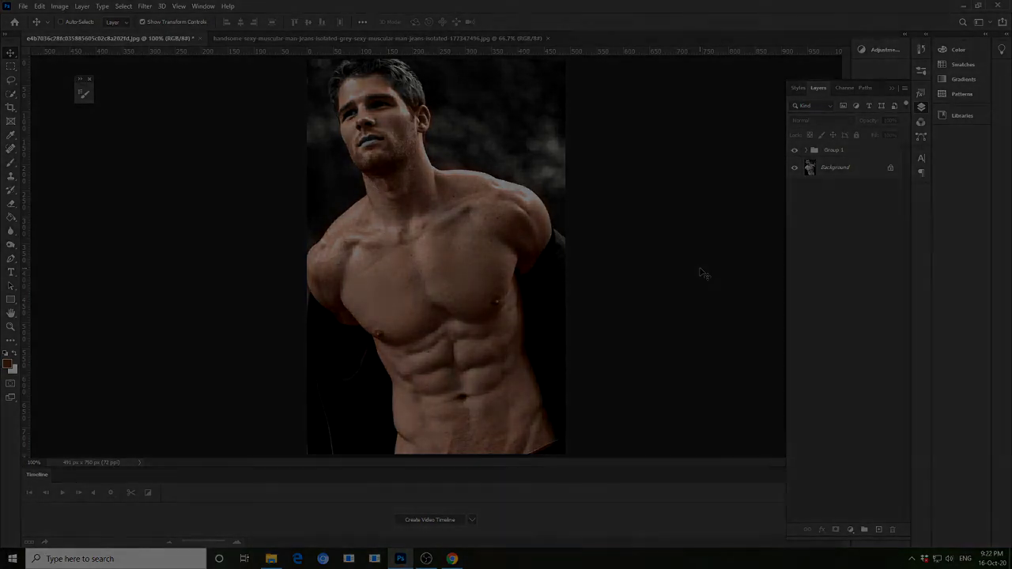